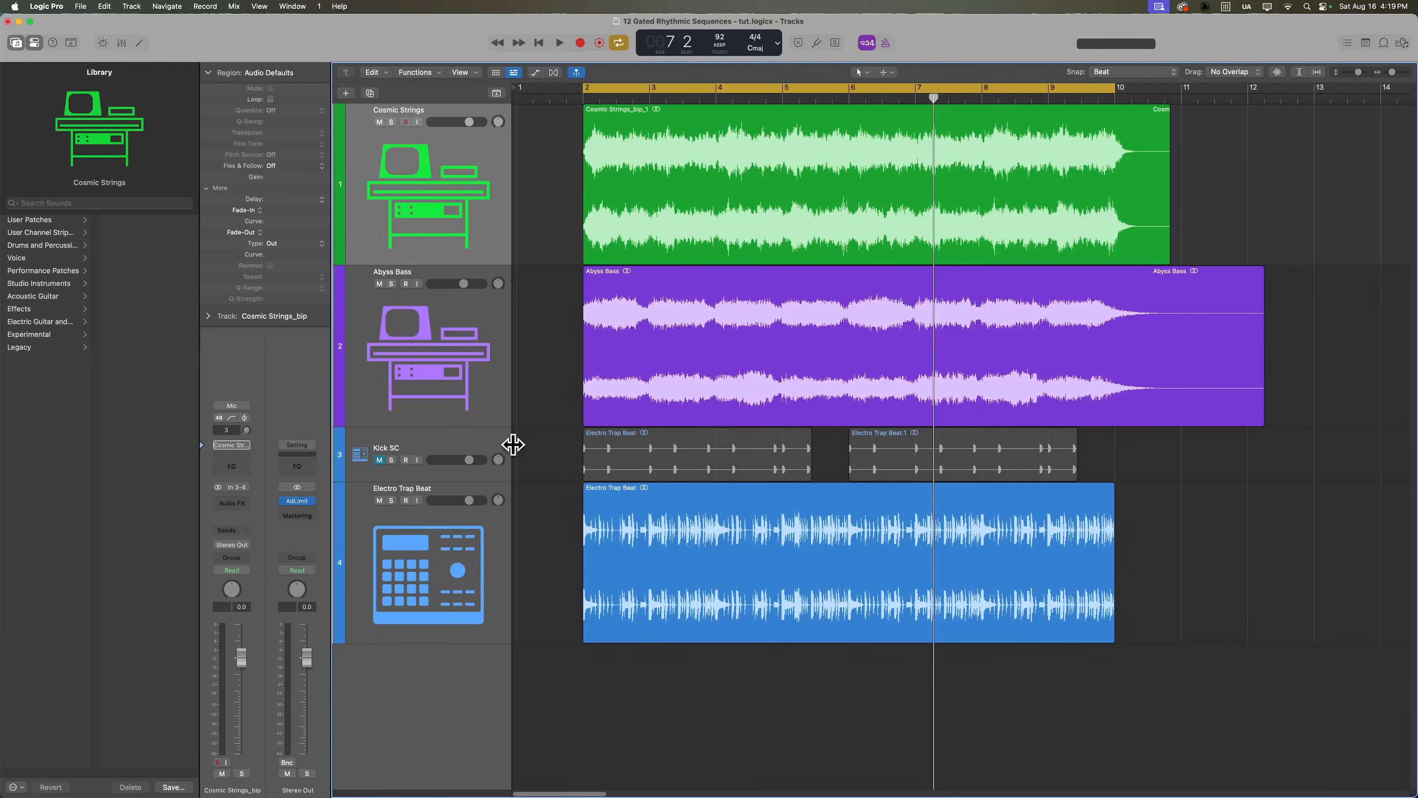
- Inspect the Kick SC, Abyss Bass and Cosmic Strings tracks, and listen to the full arrangement
left_click(459, 447)
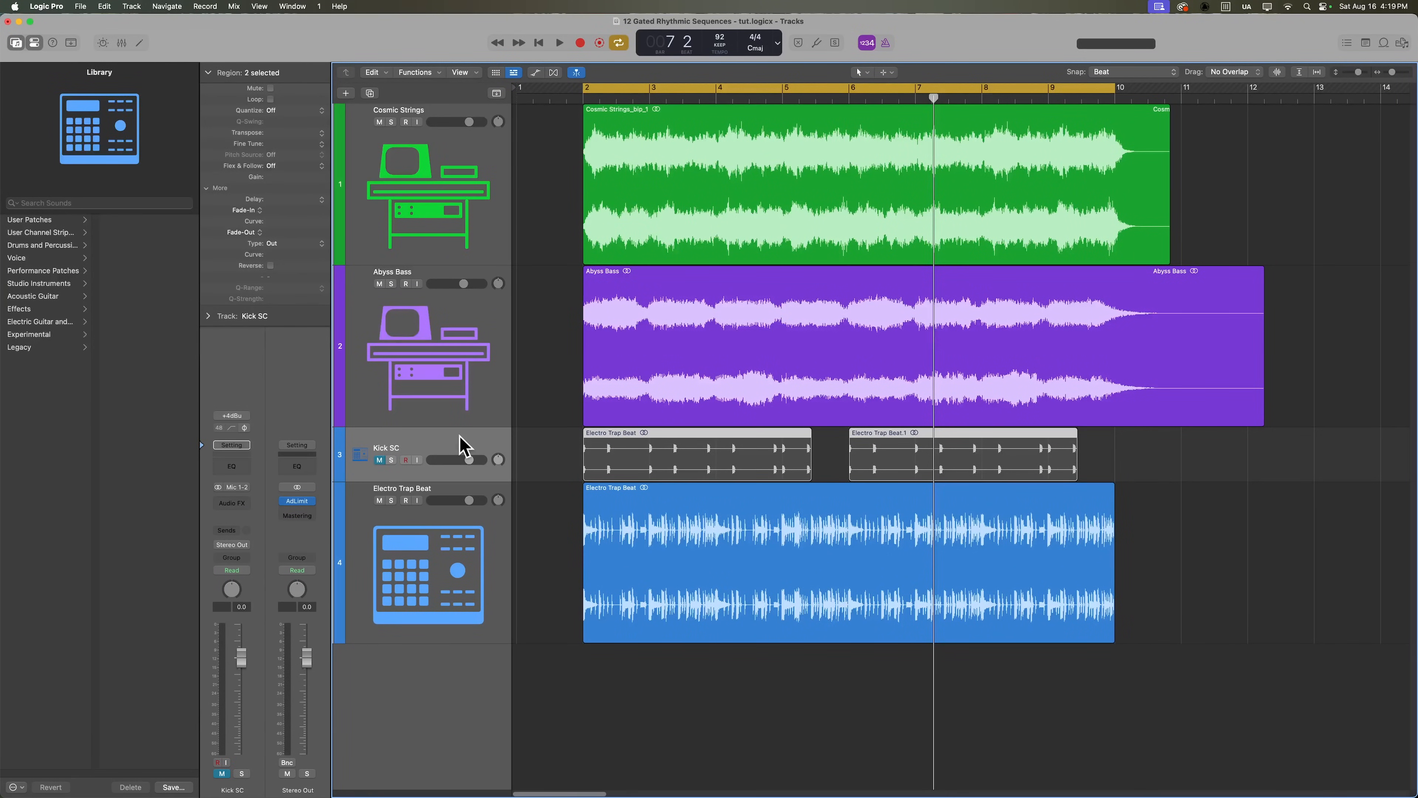
left_click(454, 387)
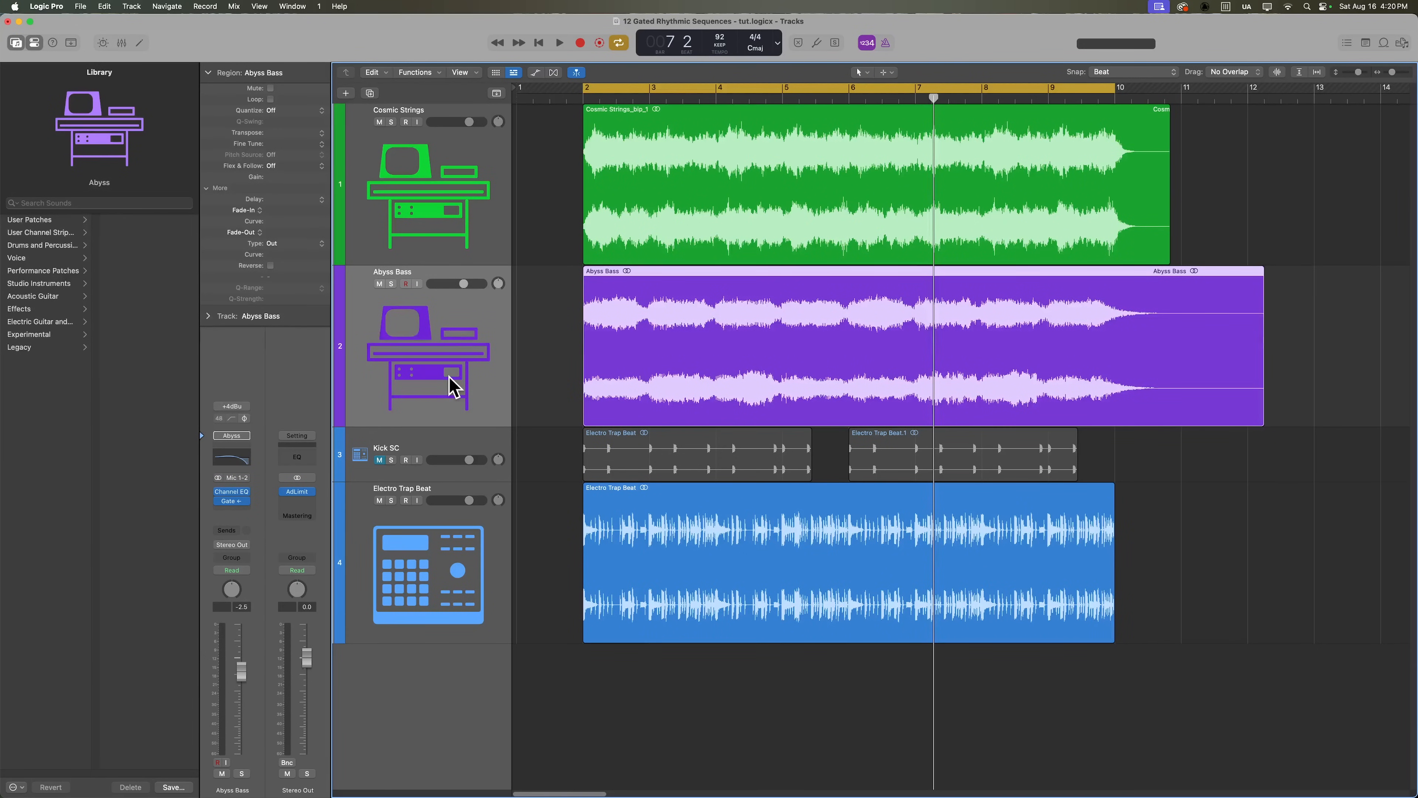
left_click(433, 244)
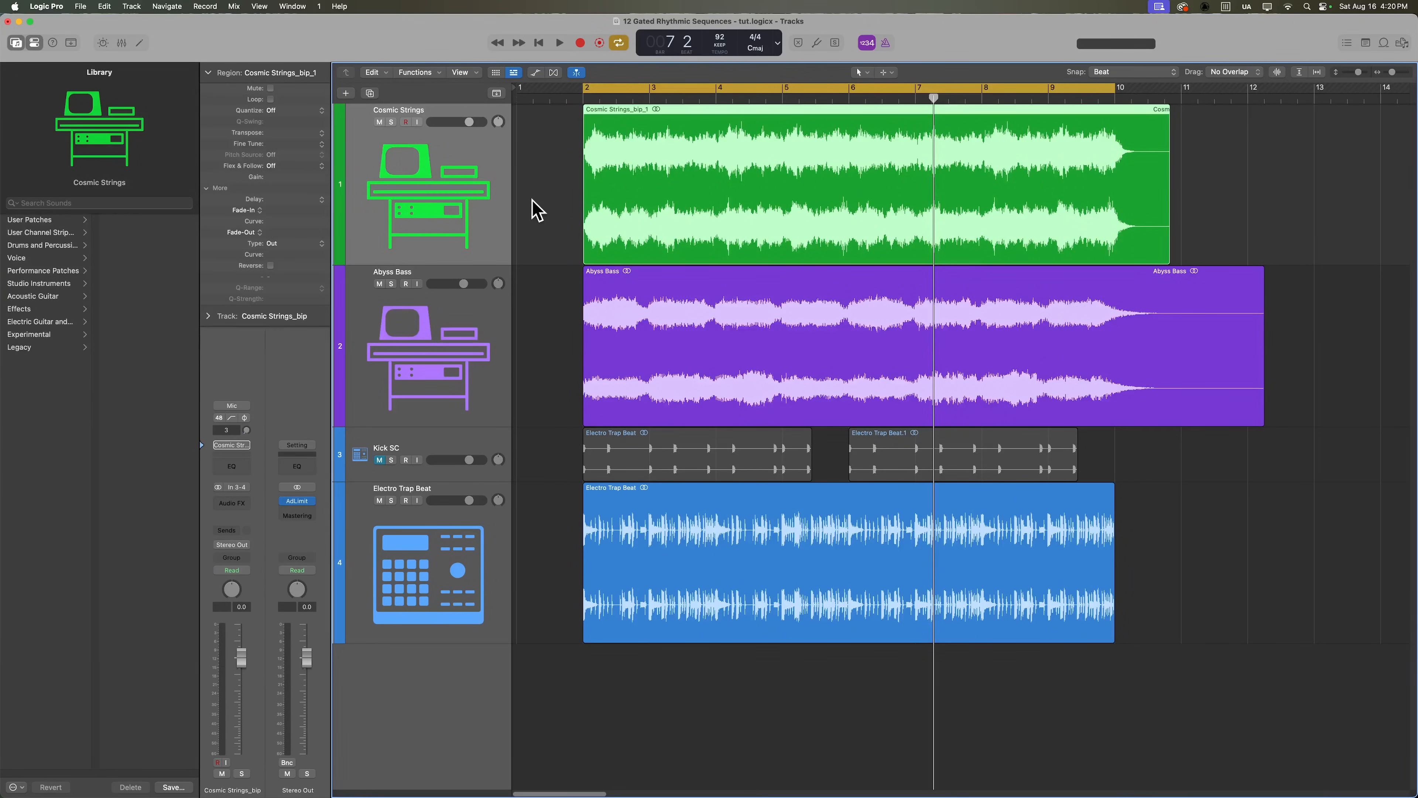
key("space")
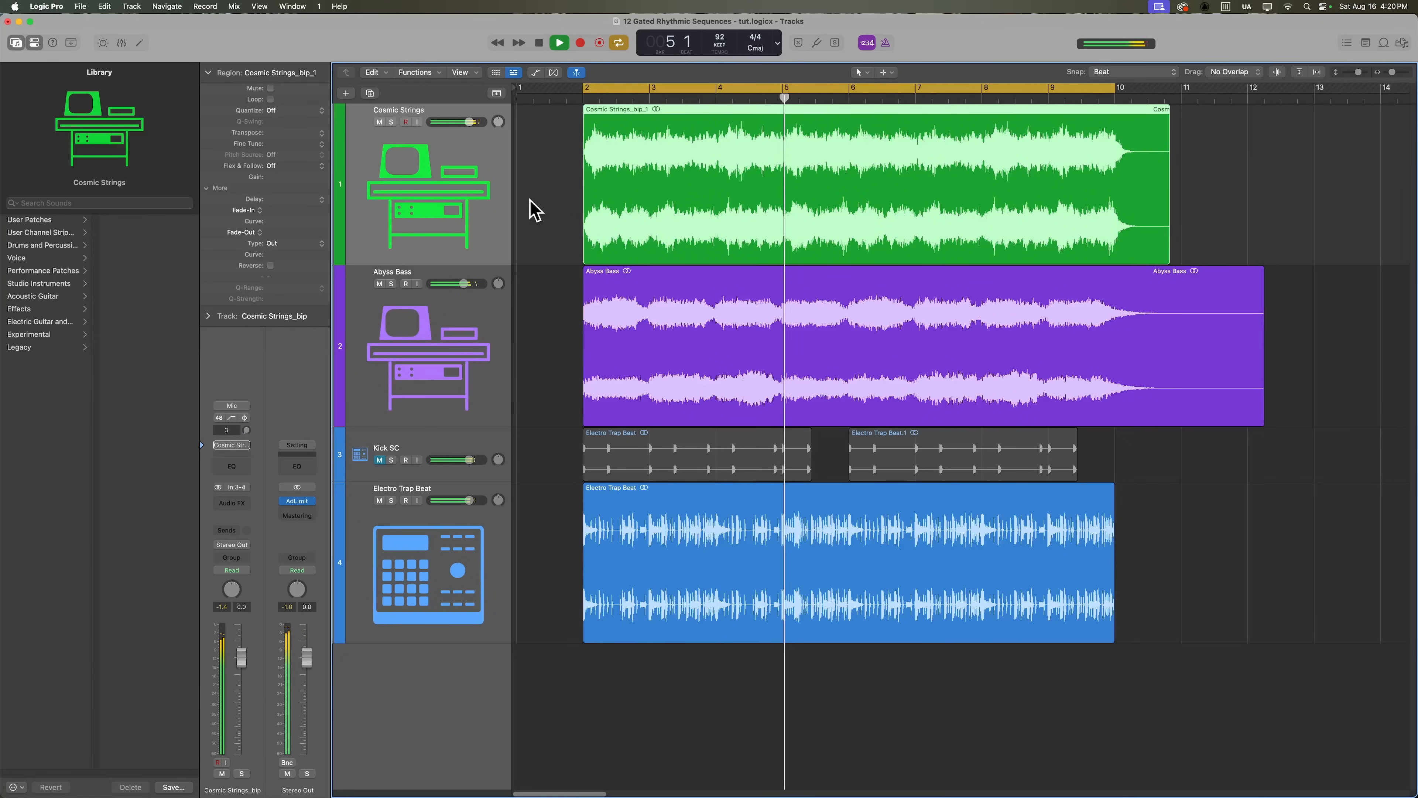
key("space")
left_click(533, 210)
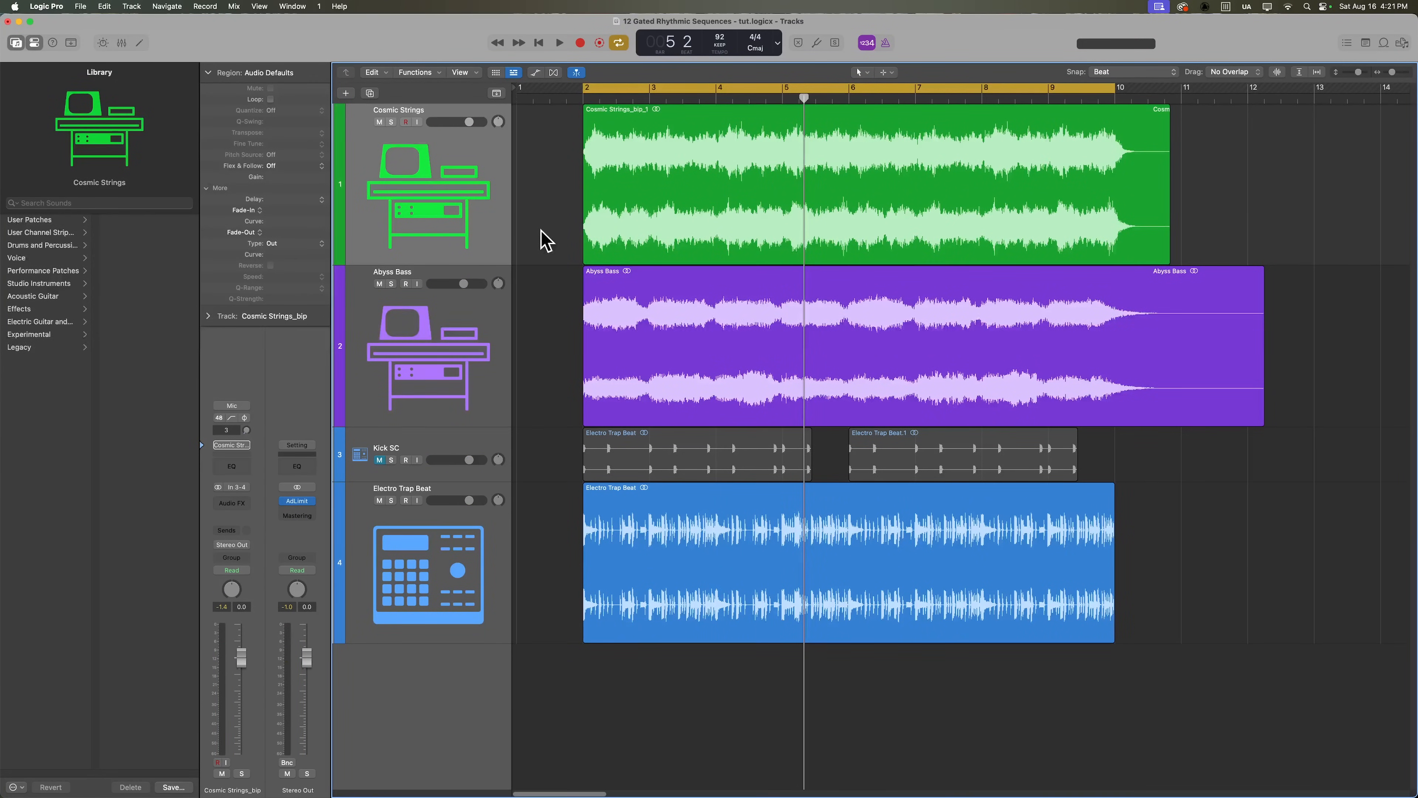
- Mute the Cosmic Strings and Abyss Bass tracks and add one empty software instrument track
left_click(379, 122)
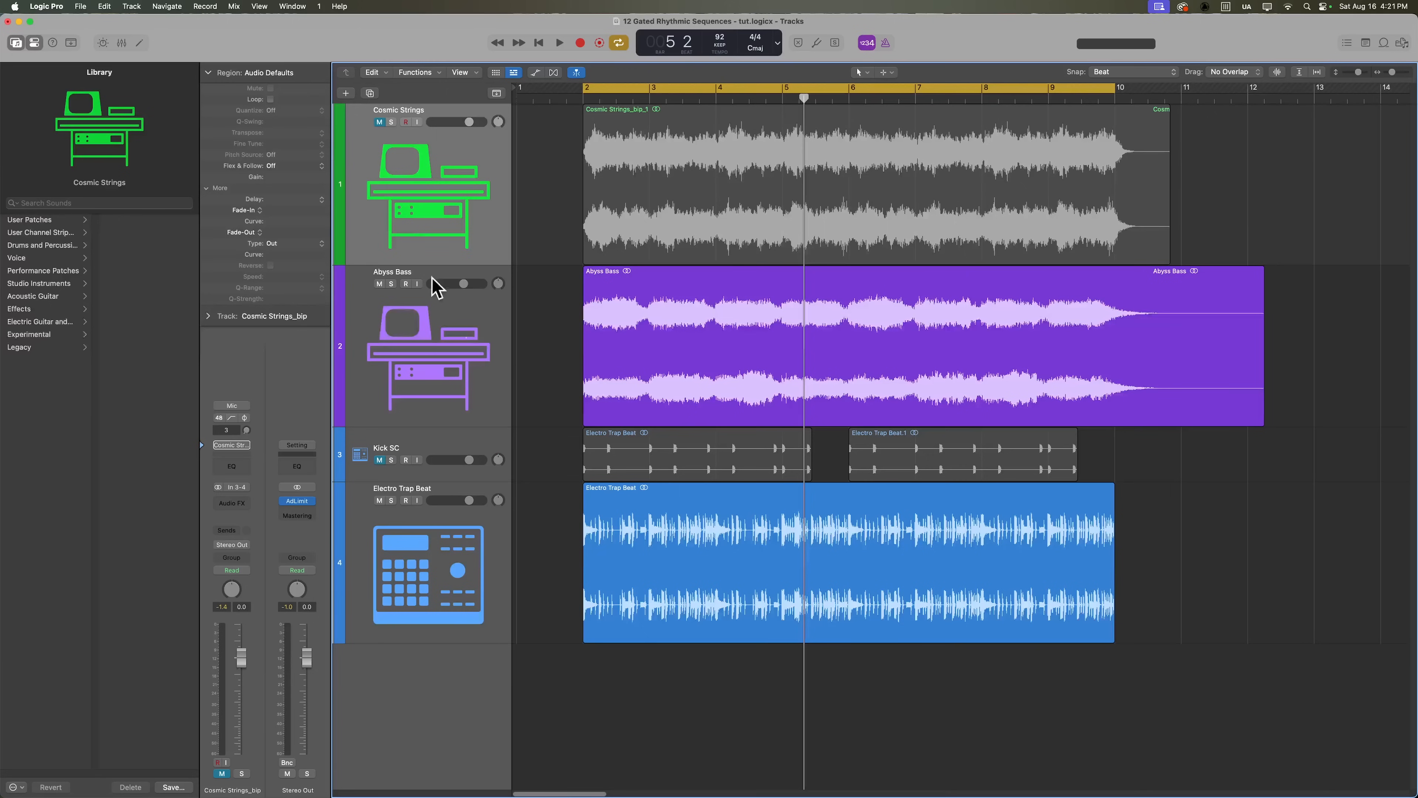
left_click(379, 284)
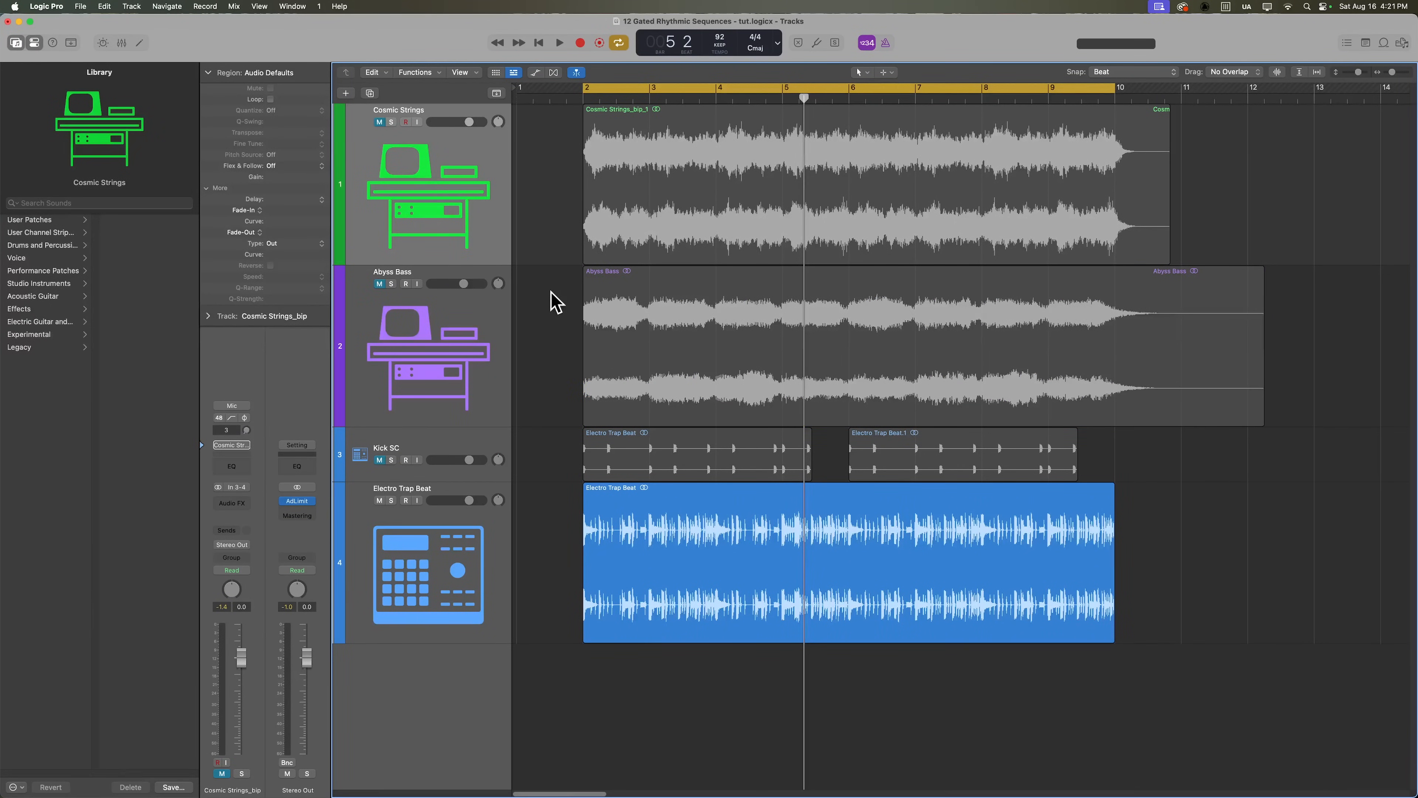
left_click(346, 94)
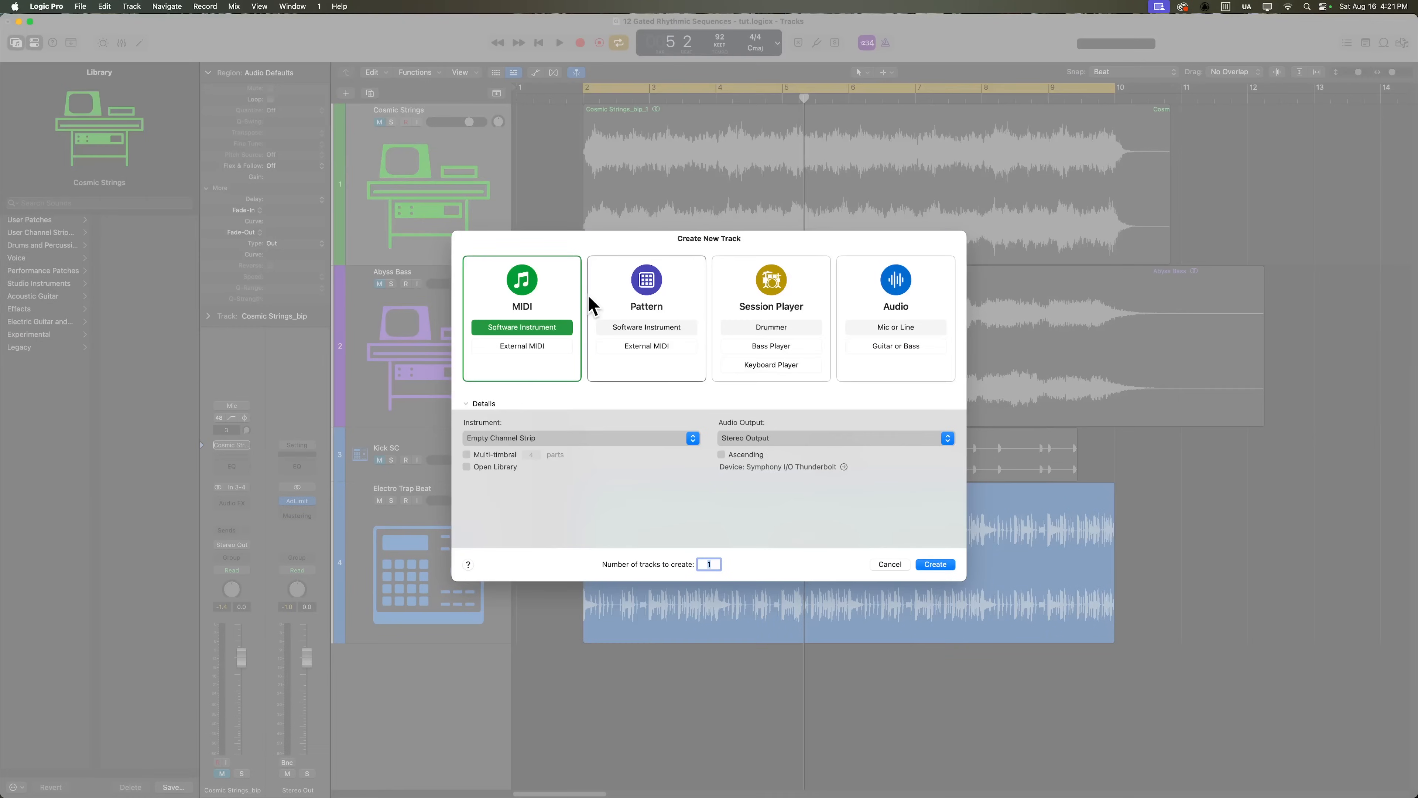
key("Return")
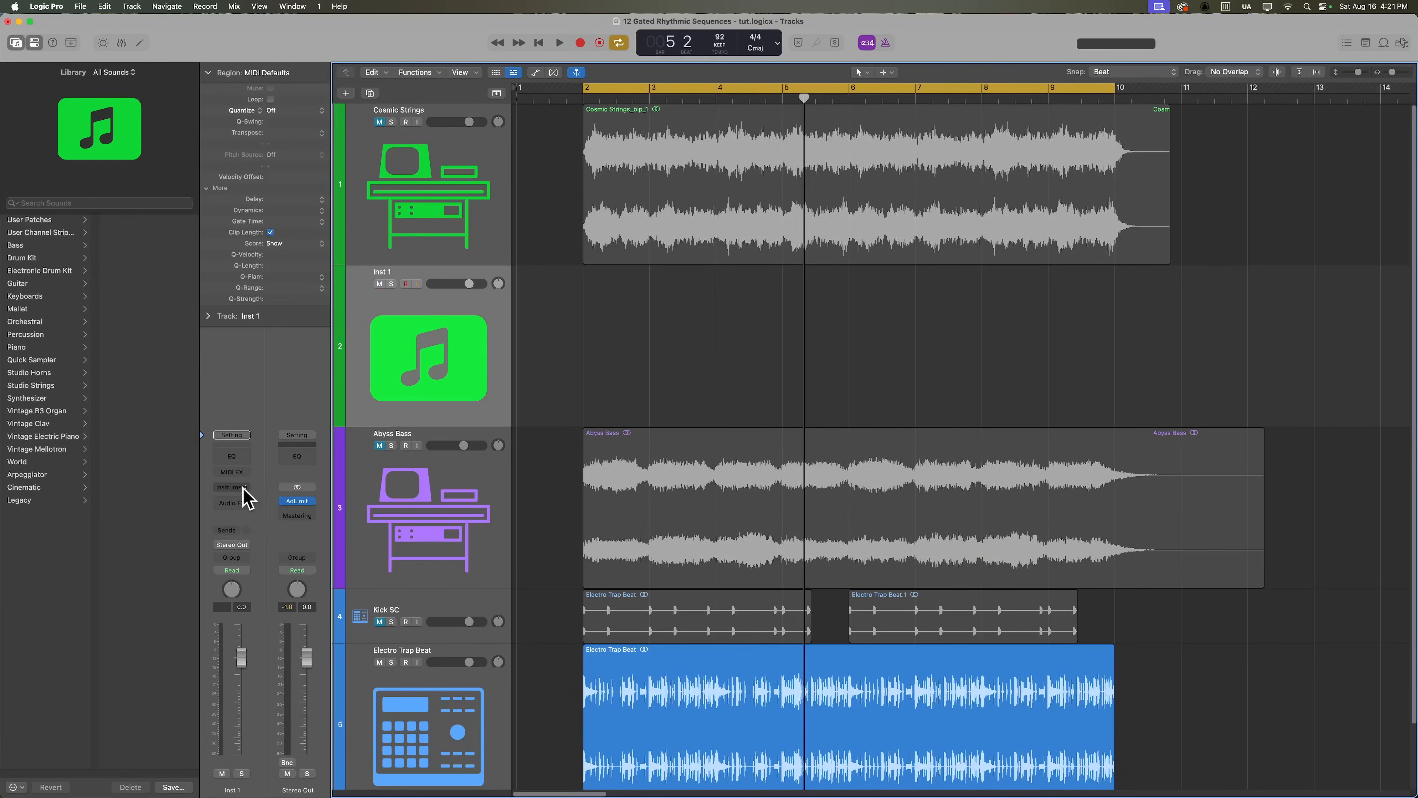
- Load Drum Synth on the new instrument track and choose the Metal Machine sound from the Percussion category
left_click(233, 488)
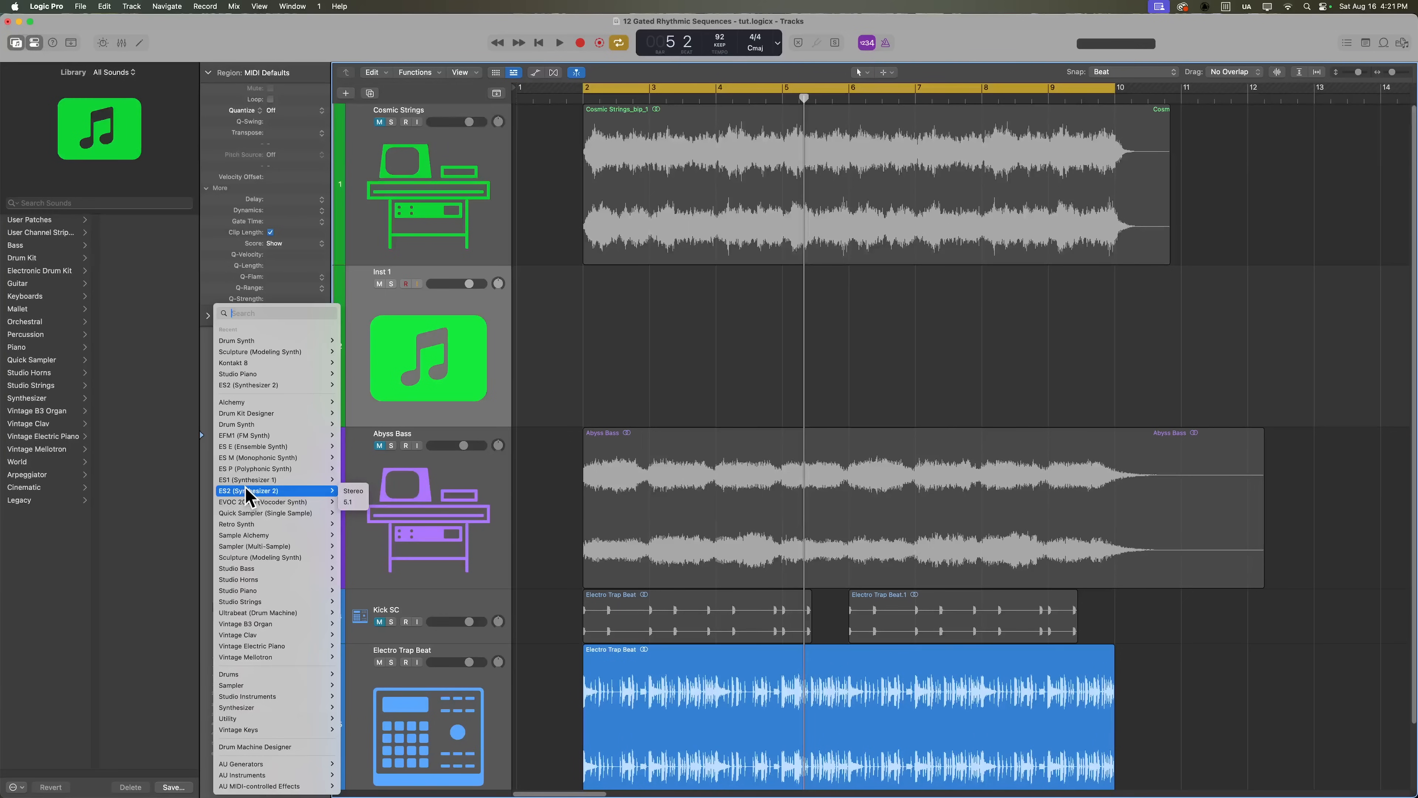
left_click(351, 424)
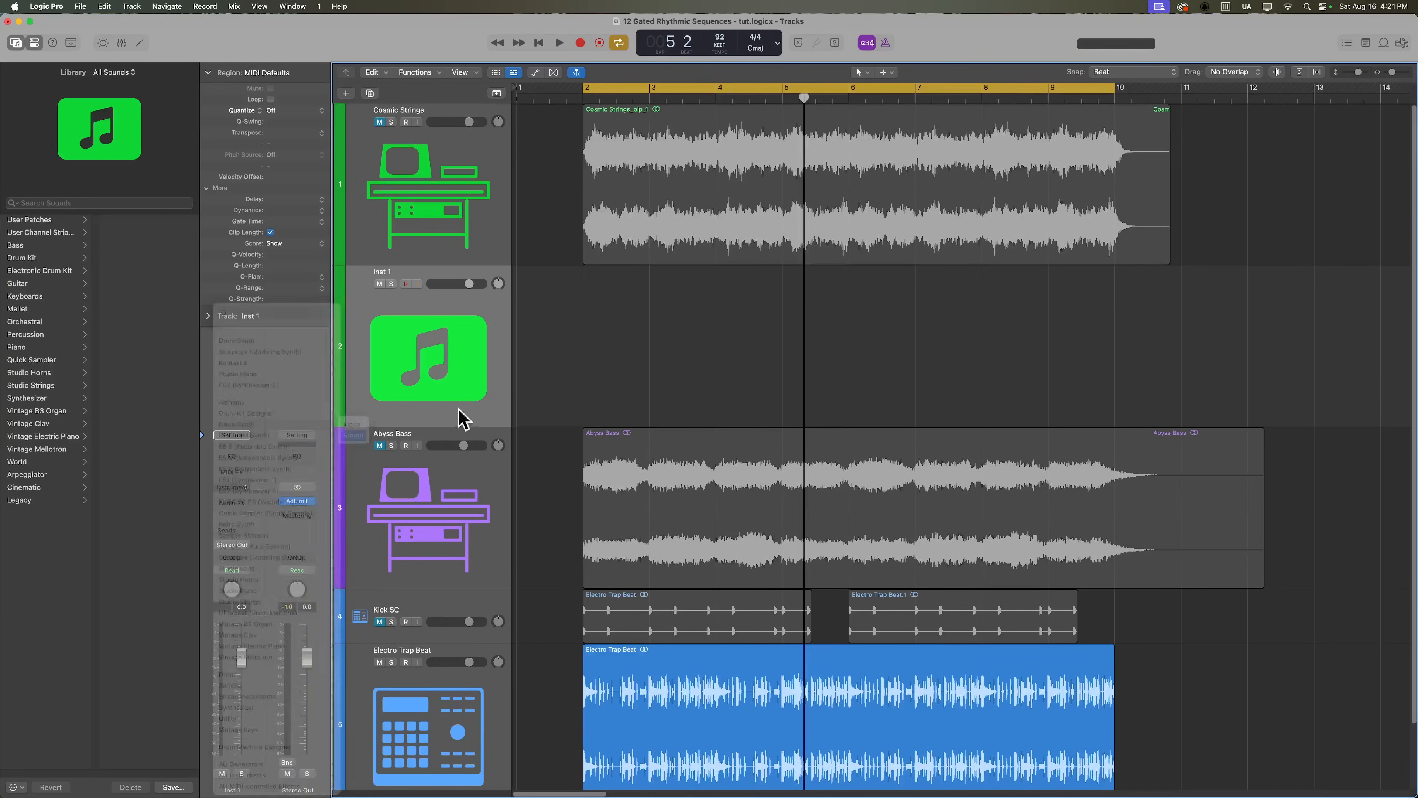
left_click(560, 241)
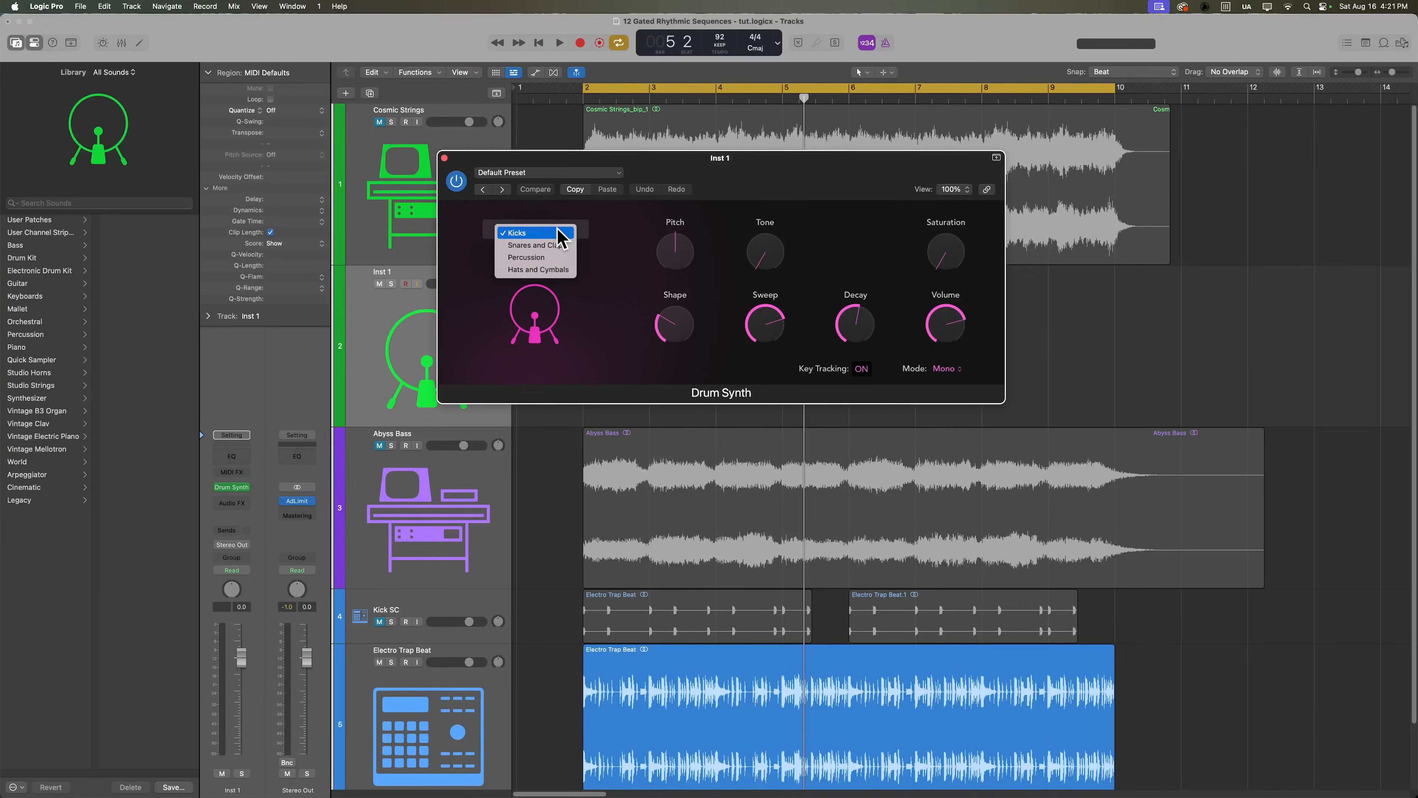
left_click(558, 267)
left_click(558, 267)
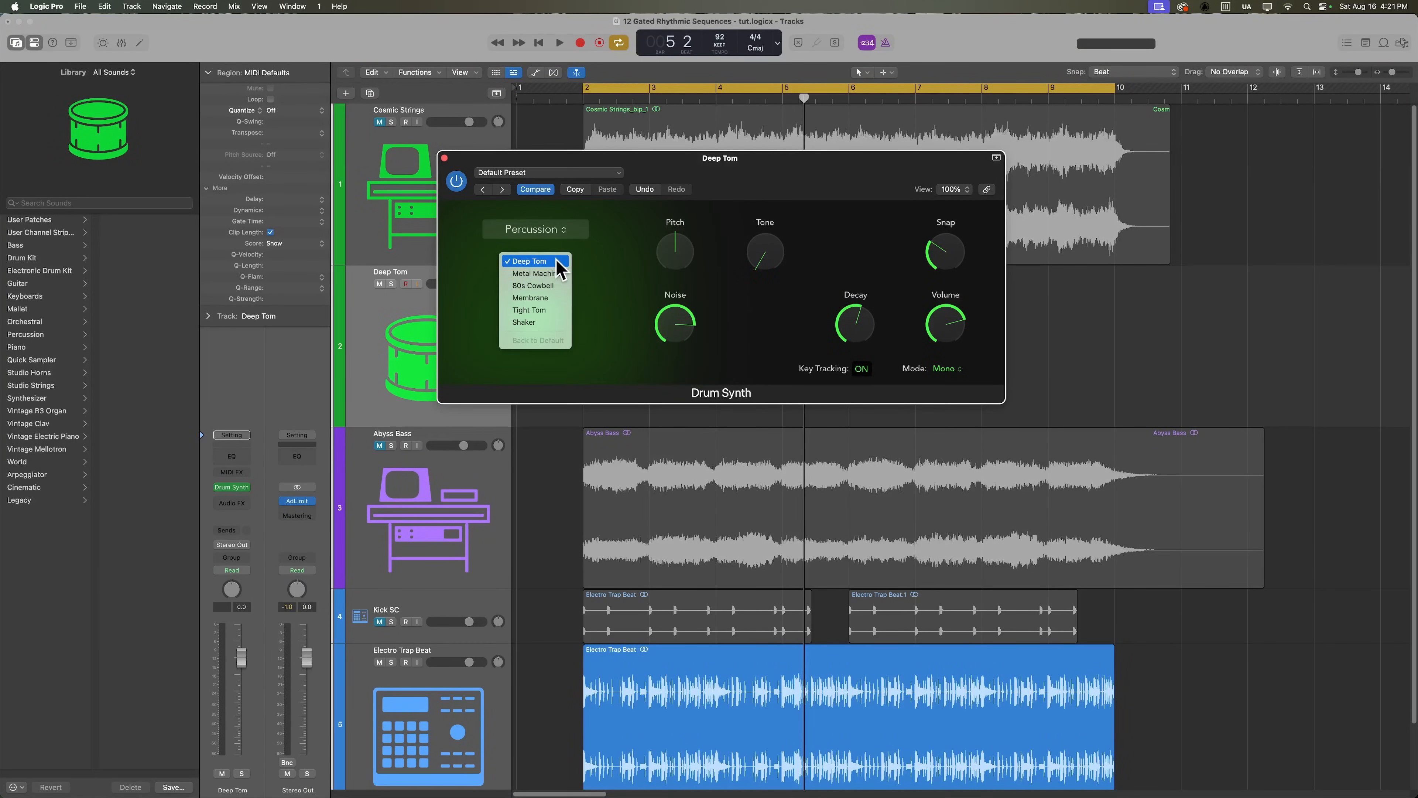
left_click(558, 274)
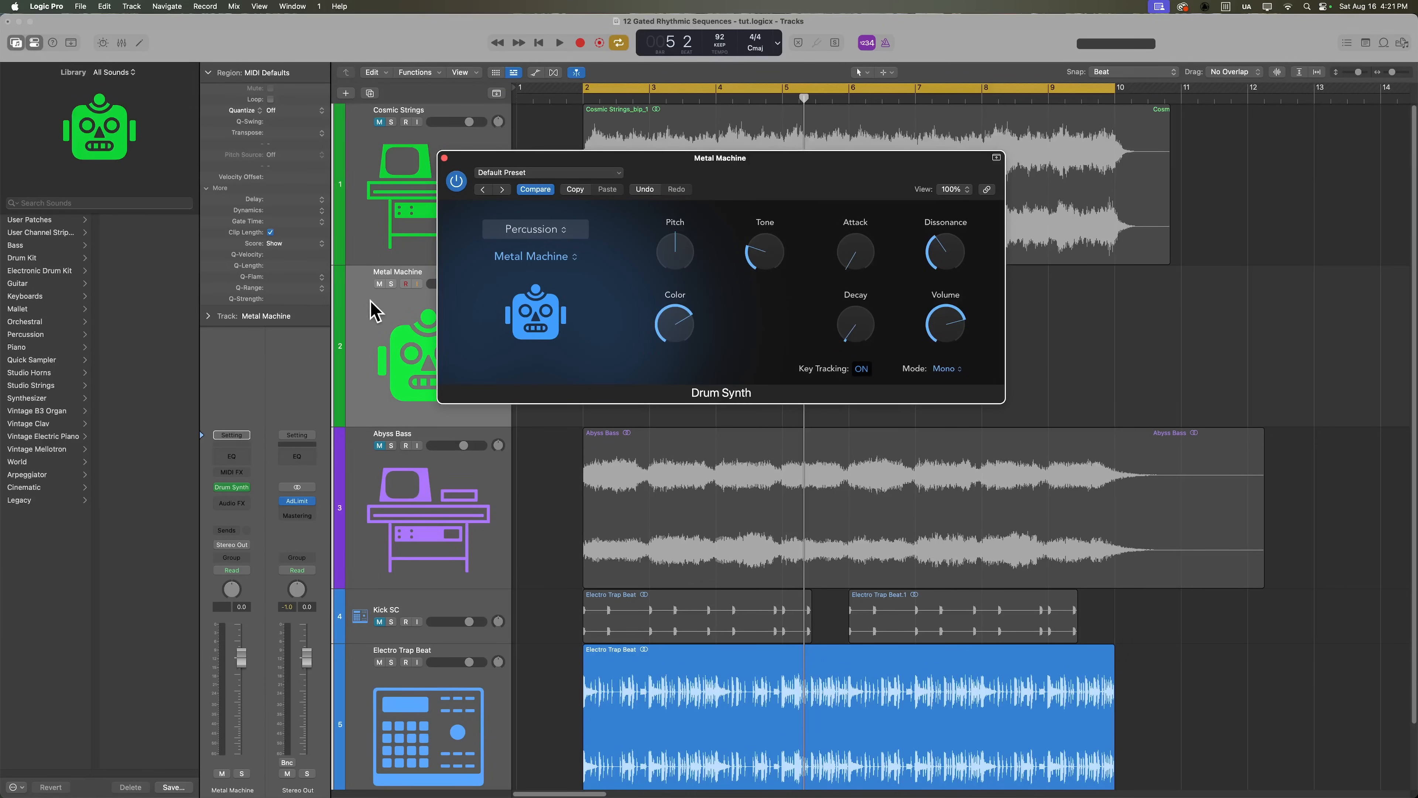
- Arm the Metal Machine track and, with cycling off, record a rhythmic MIDI part from bar 2 to bar 10
left_click(406, 283)
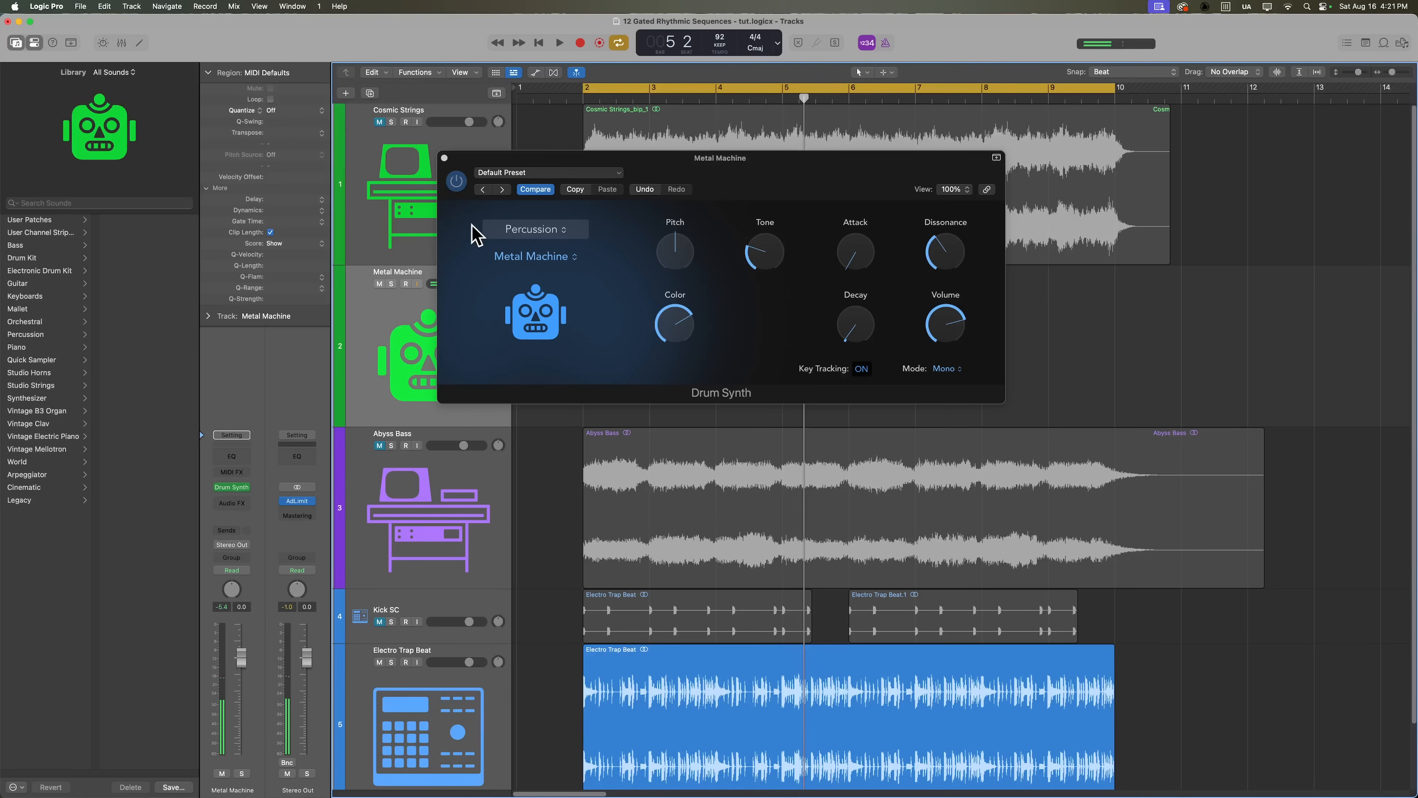
left_click(445, 158)
key("c")
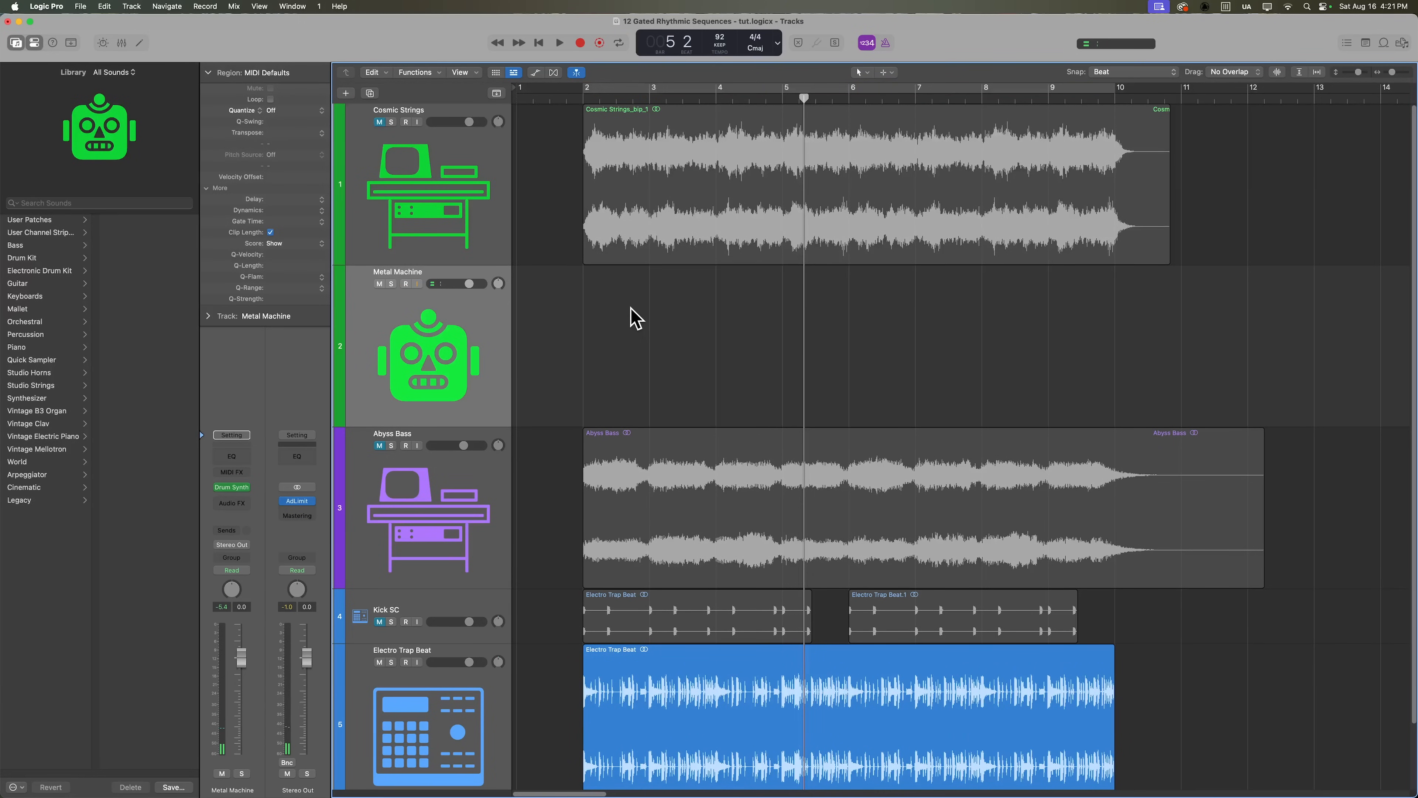
key("Return")
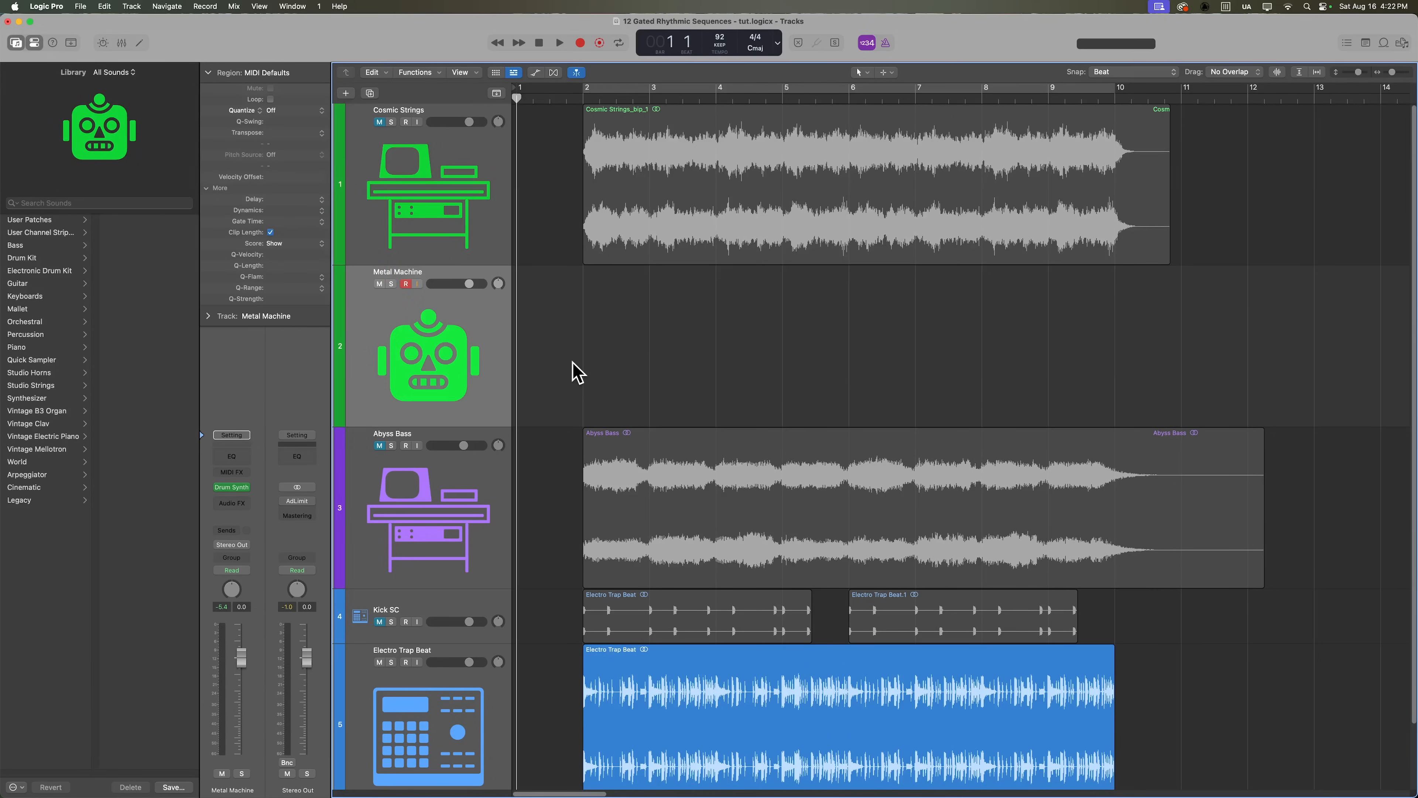
key("r")
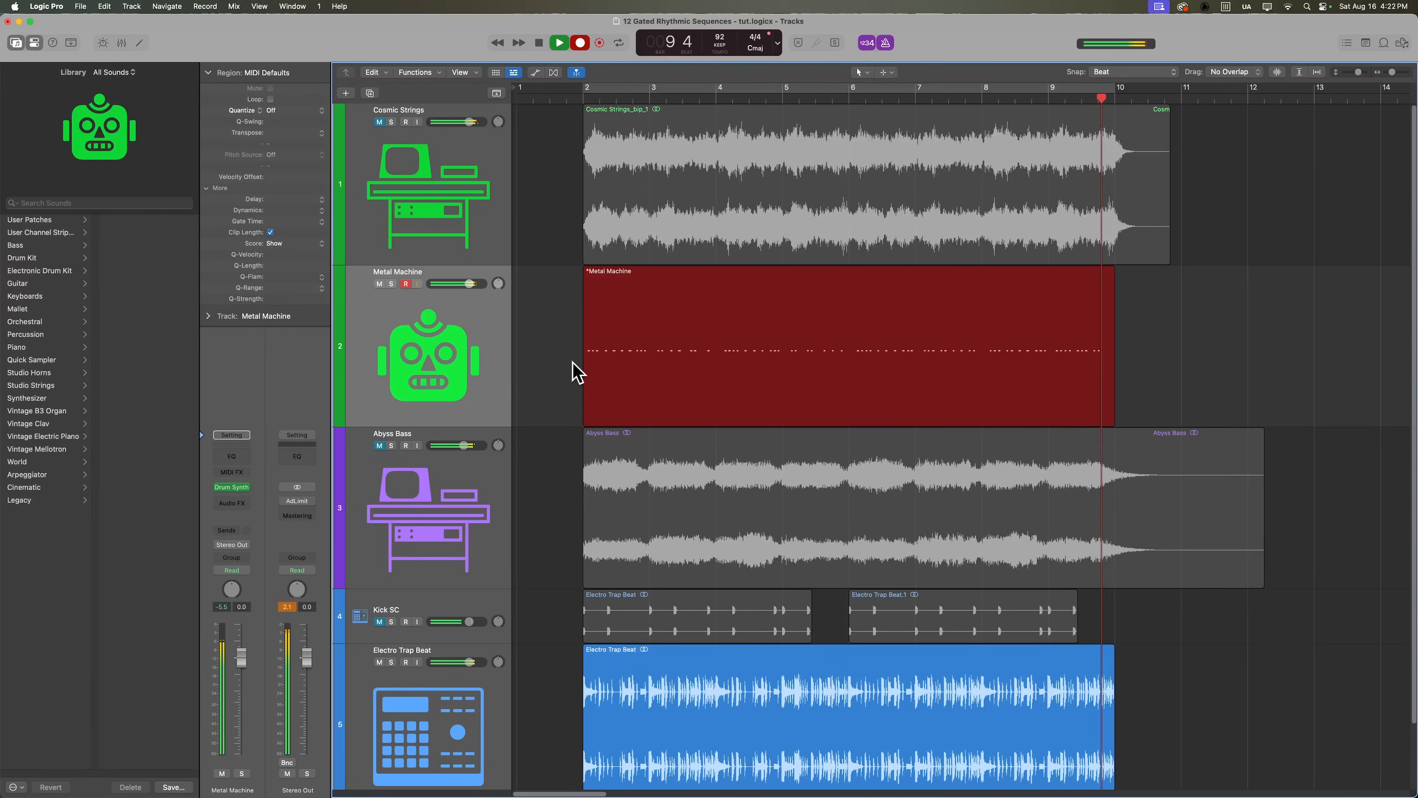
key("space")
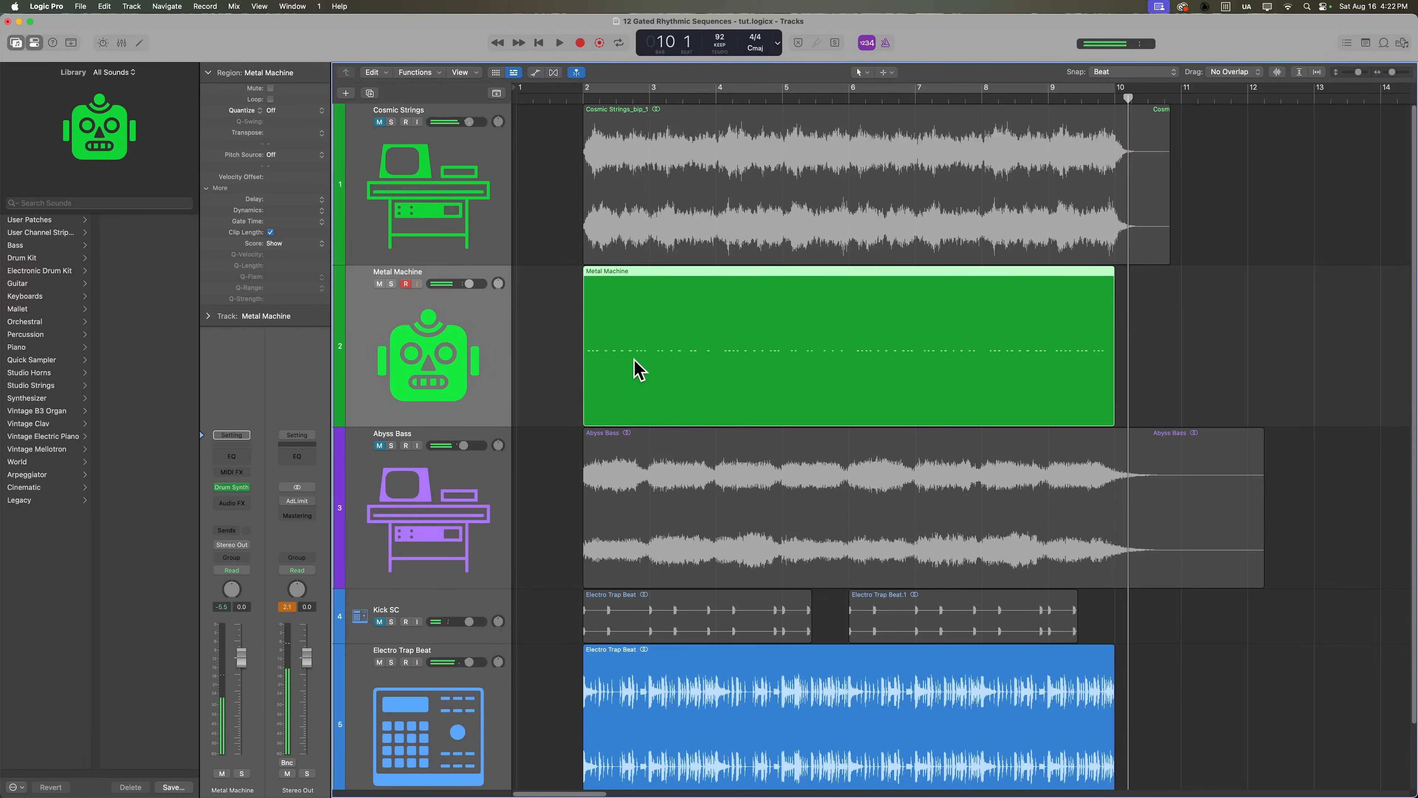
- Quantize all the recorded notes in the Metal Machine region
double_click(637, 367)
key("super+a")
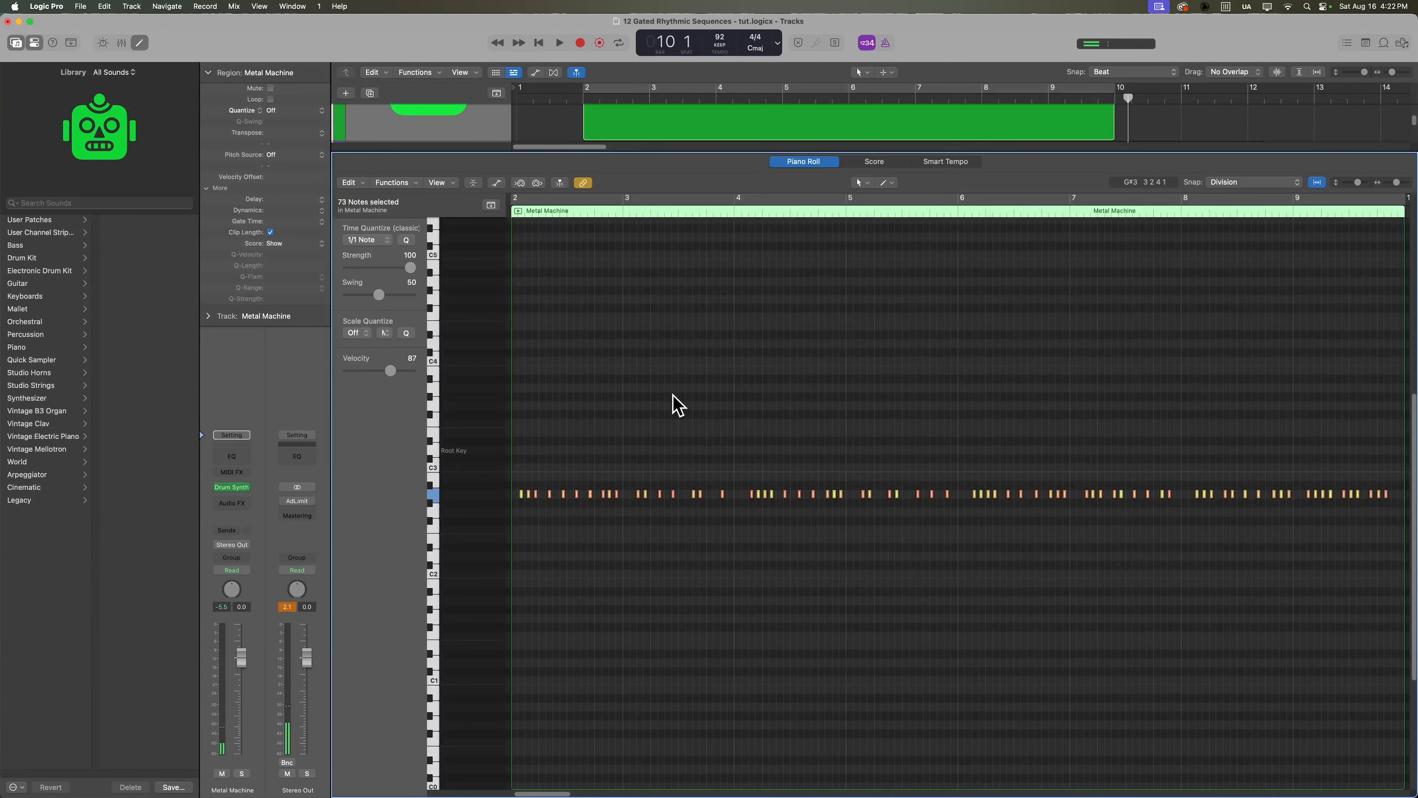
left_click(382, 250)
left_click(428, 291)
key("e")
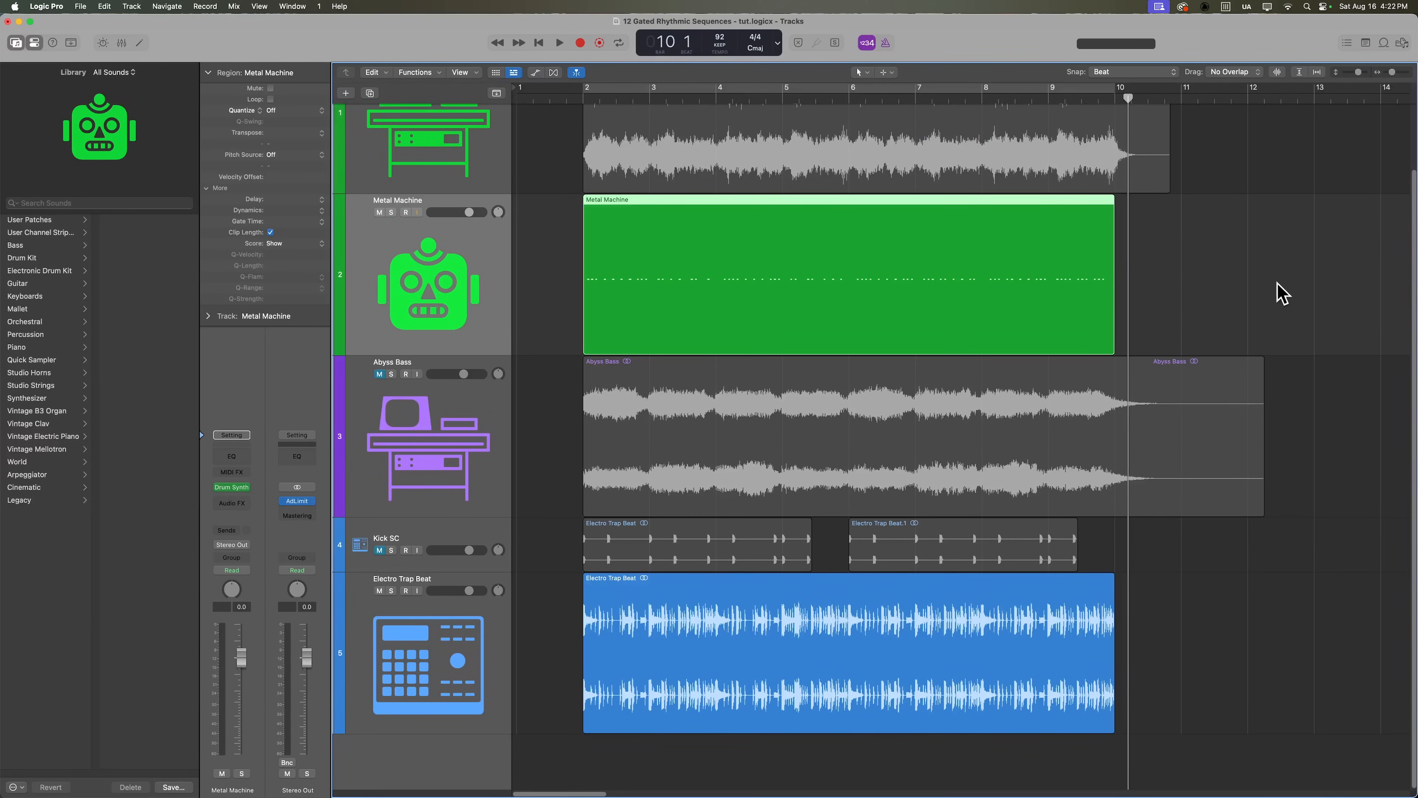
- Unmute the Cosmic Strings track and turn on a cycle range from bar 2 to bar 10
left_click(1276, 298)
right_click(888, 42)
left_click(972, 59)
scroll(605, 335, "up", 3)
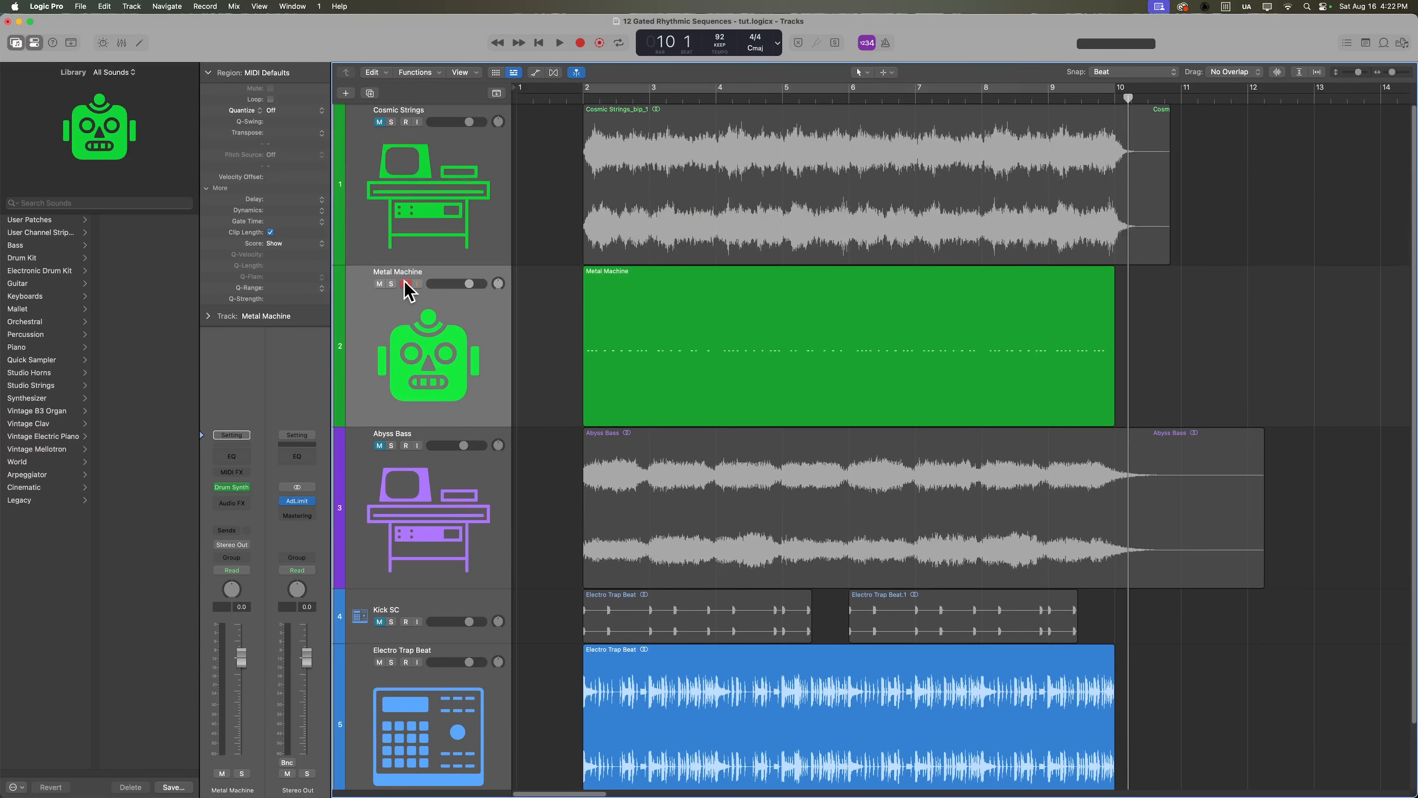
left_click(431, 175)
key("u")
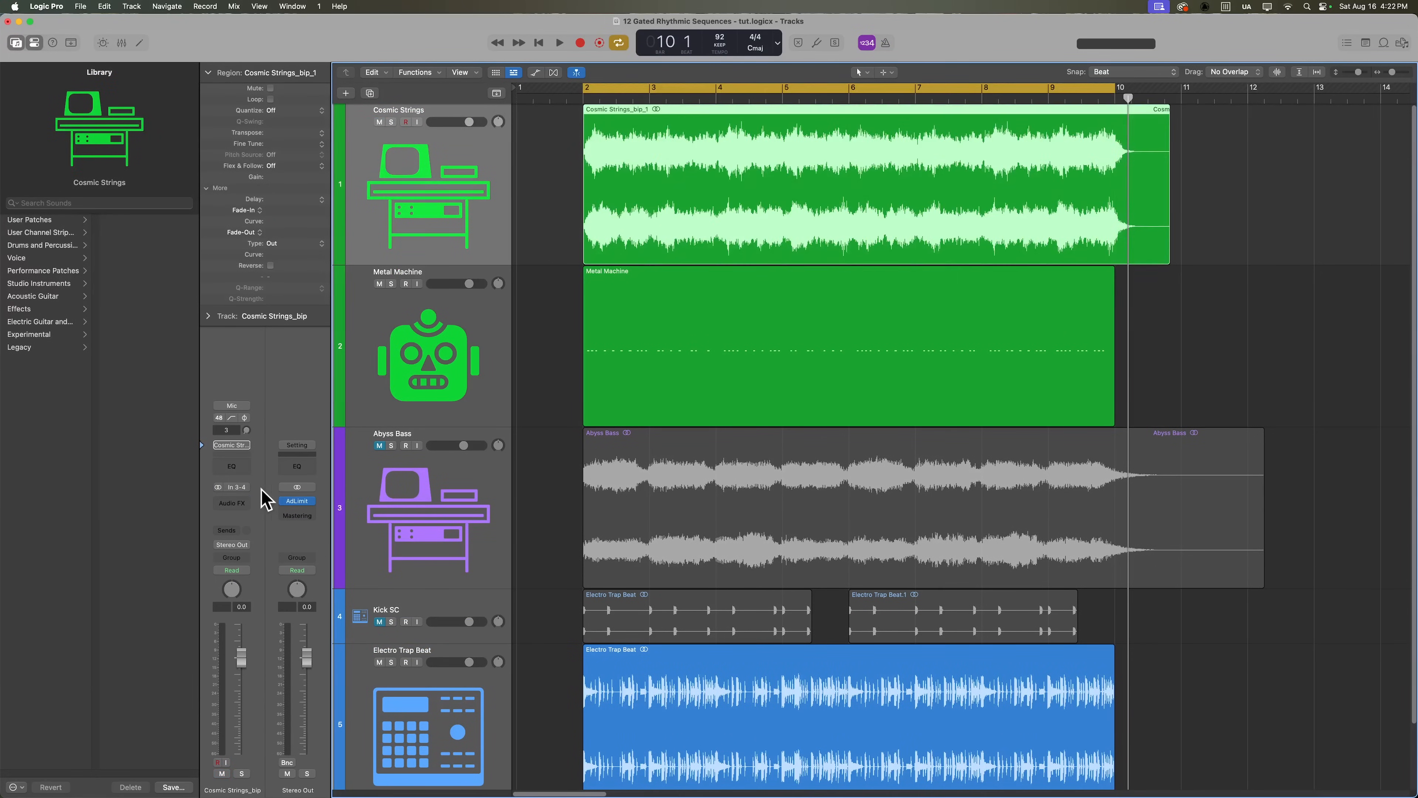
- Insert a Noise Gate on the Cosmic Strings track and set its side chain source to Inst 1
left_click(240, 501)
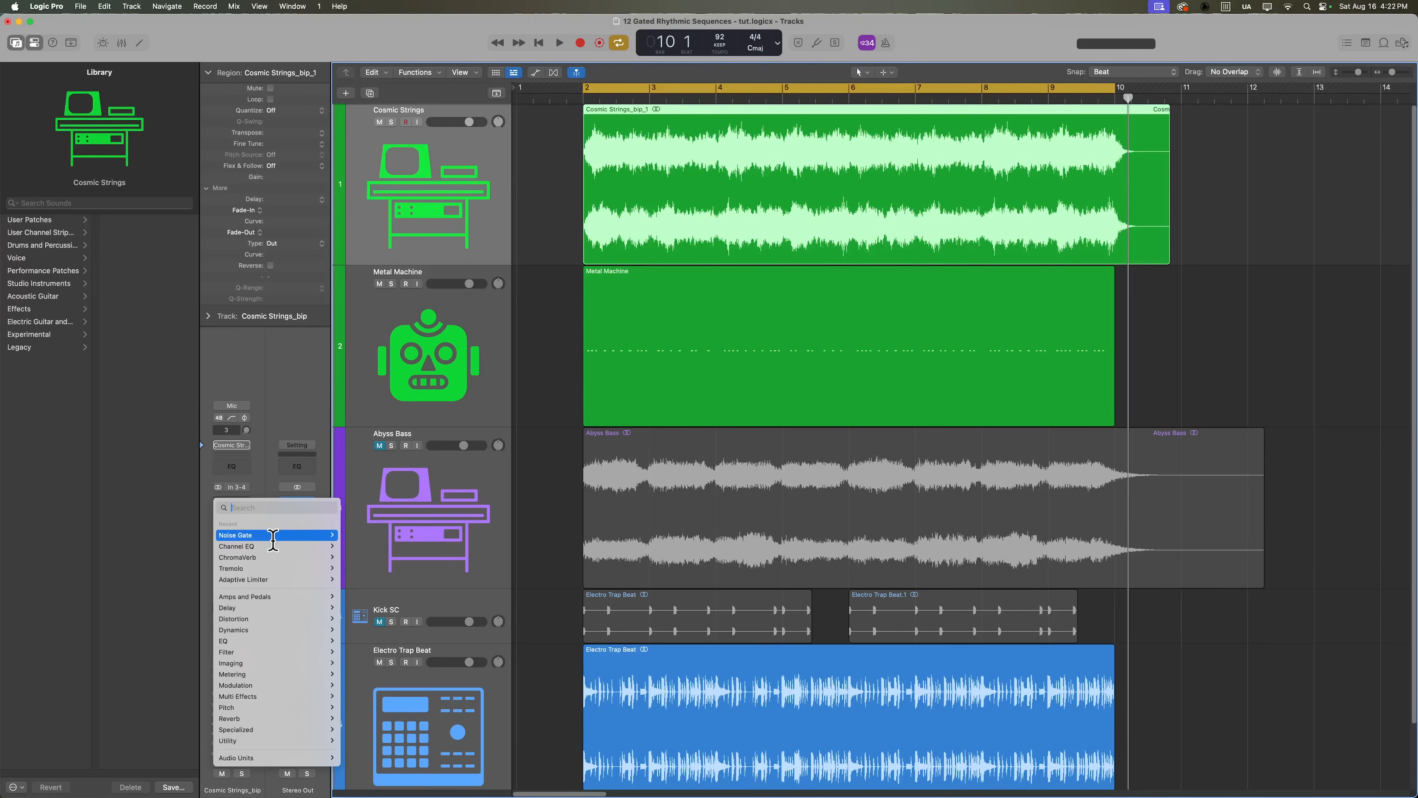
left_click(353, 535)
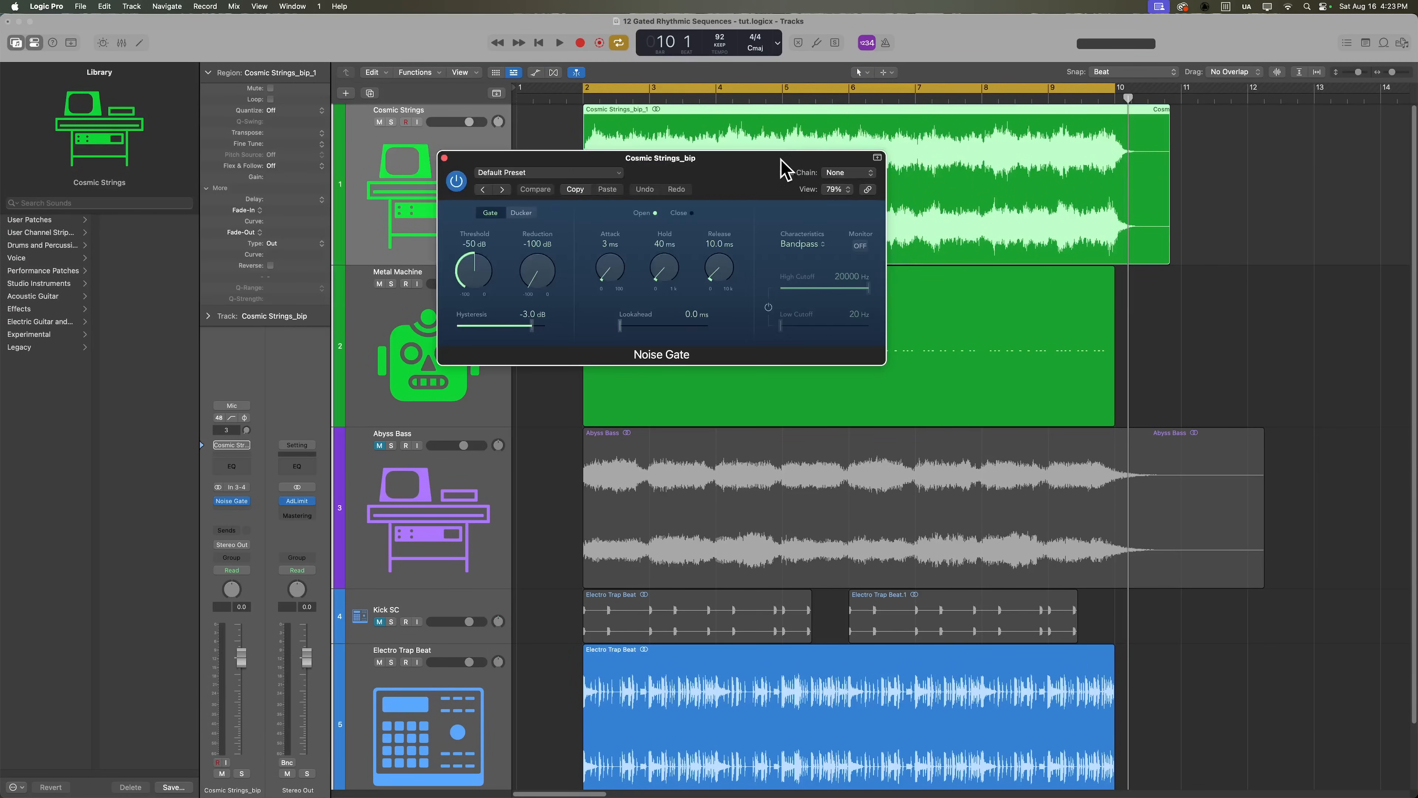
left_click(1074, 173)
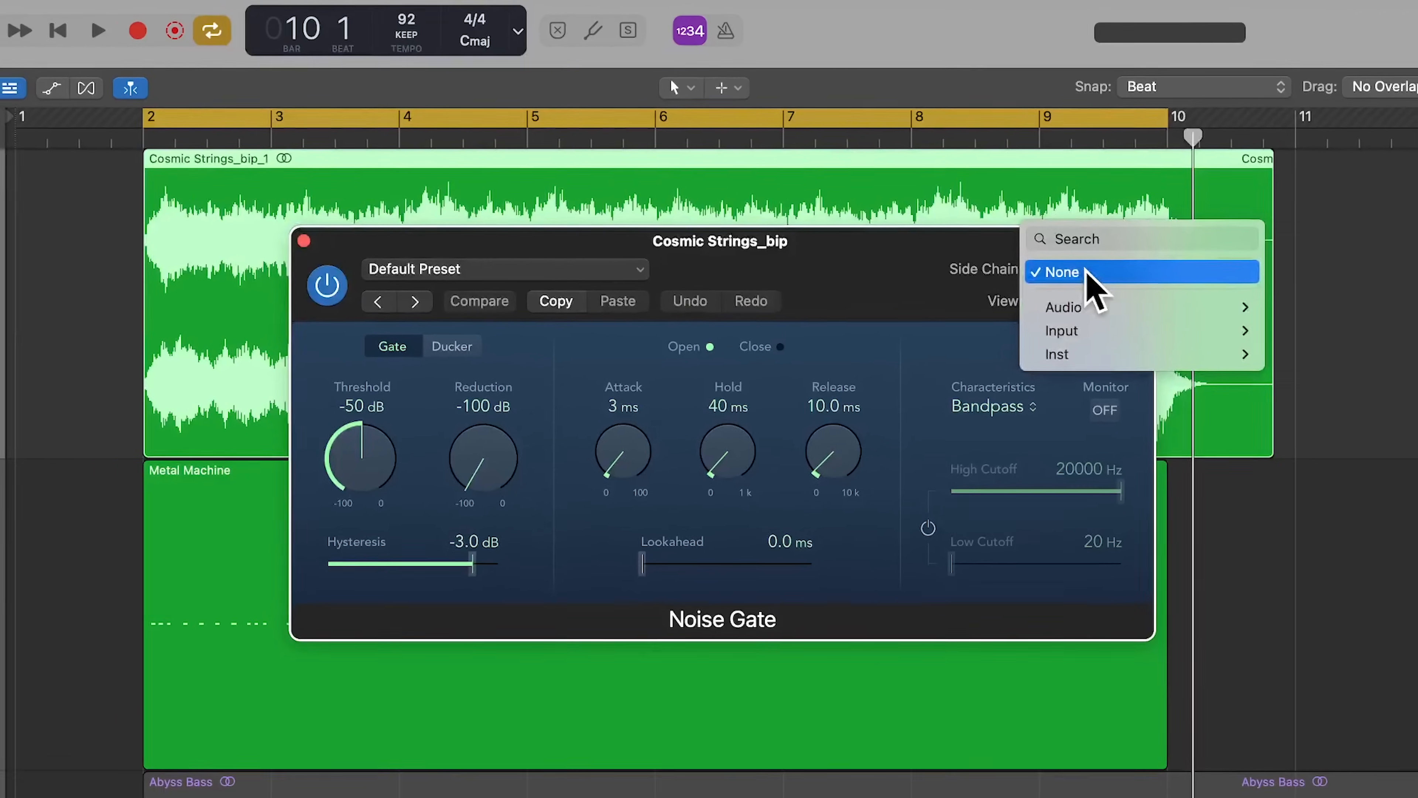
mouse_move(1114, 366)
left_click(1319, 369)
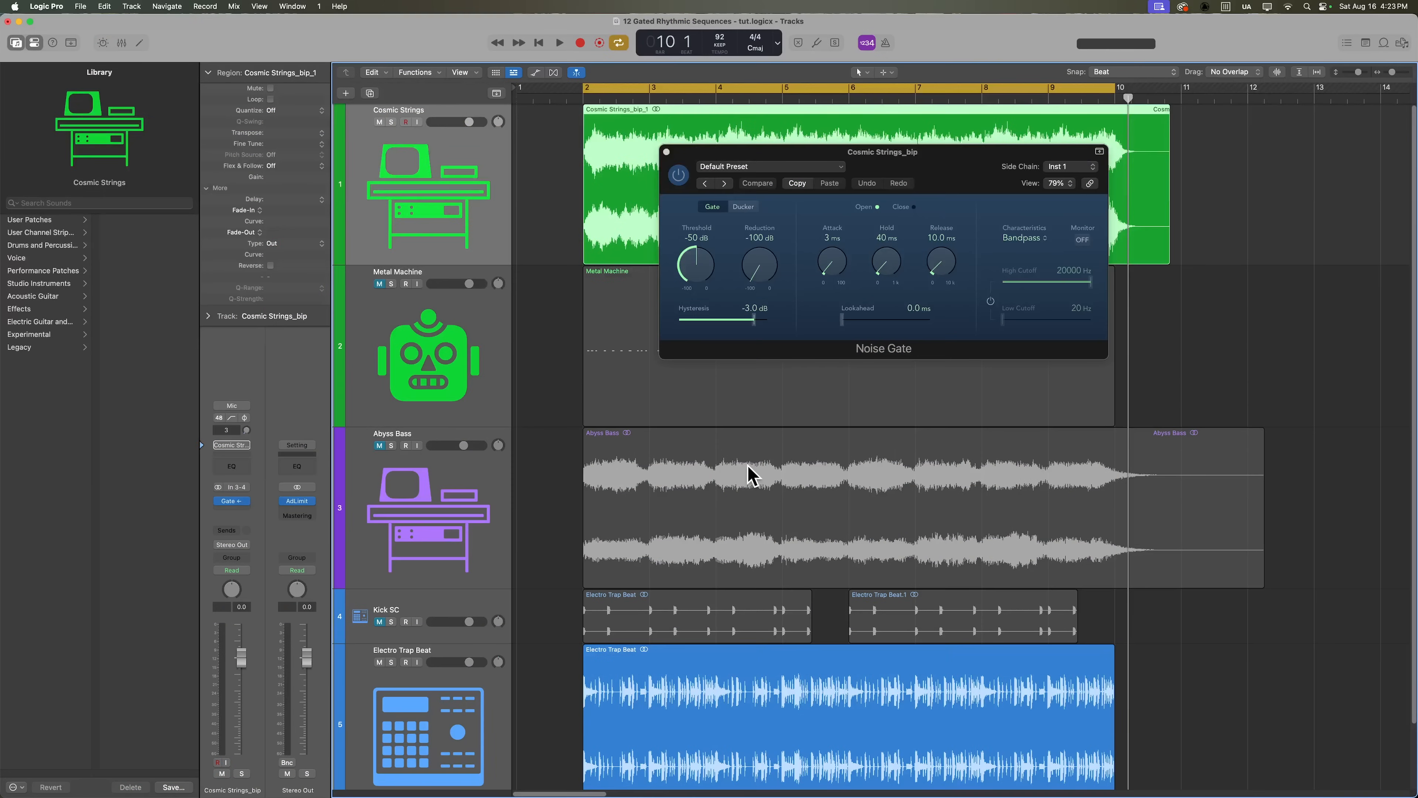
- Mute the Electro Trap Beat track and raise the Cosmic Strings gate's threshold to -36 dB
left_click(380, 662)
left_click_drag(821, 150, 708, 308)
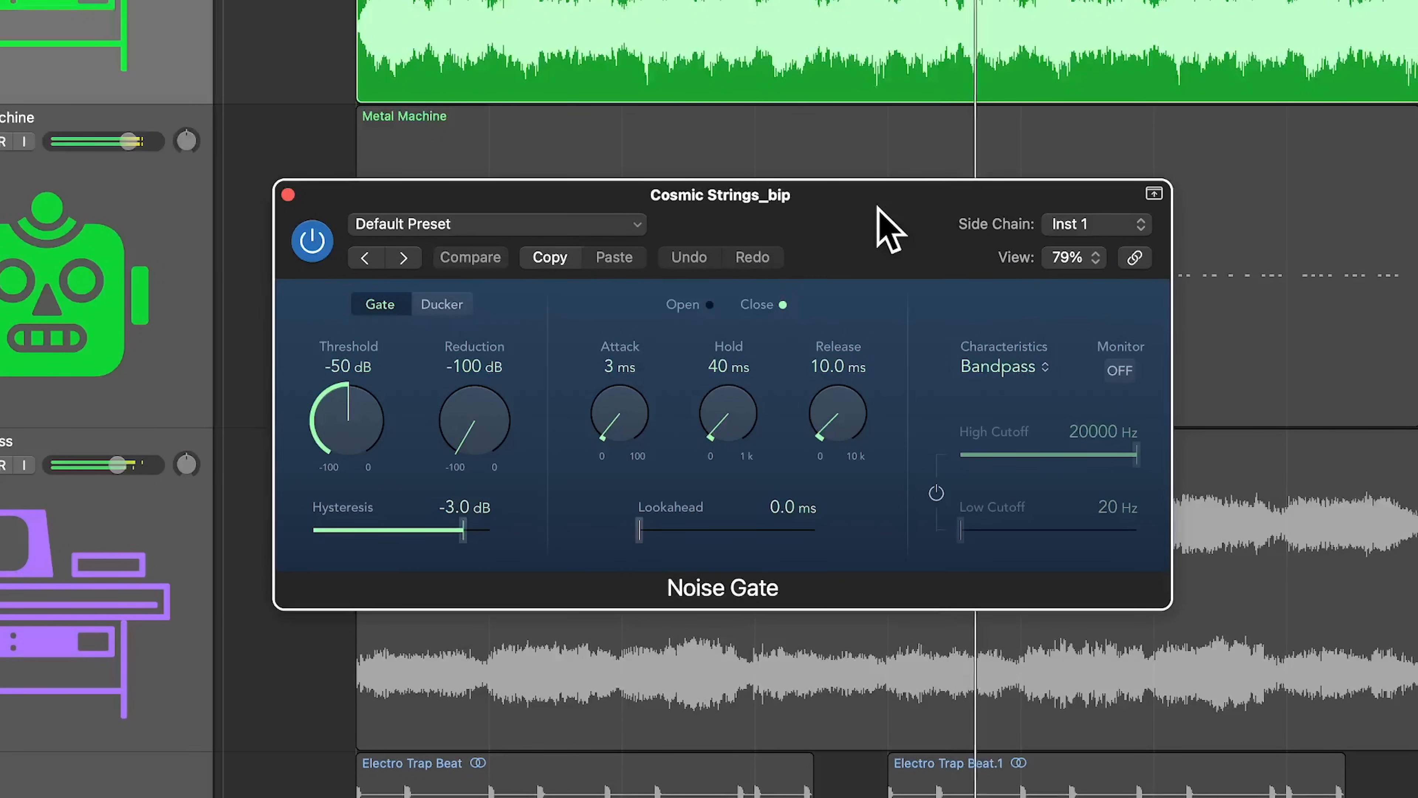
left_click_drag(329, 430, 352, 385)
- Try gate reduction values of -39, -25 and -19 dB, and return the reduction to -100 dB
left_click_drag(474, 404, 542, 210)
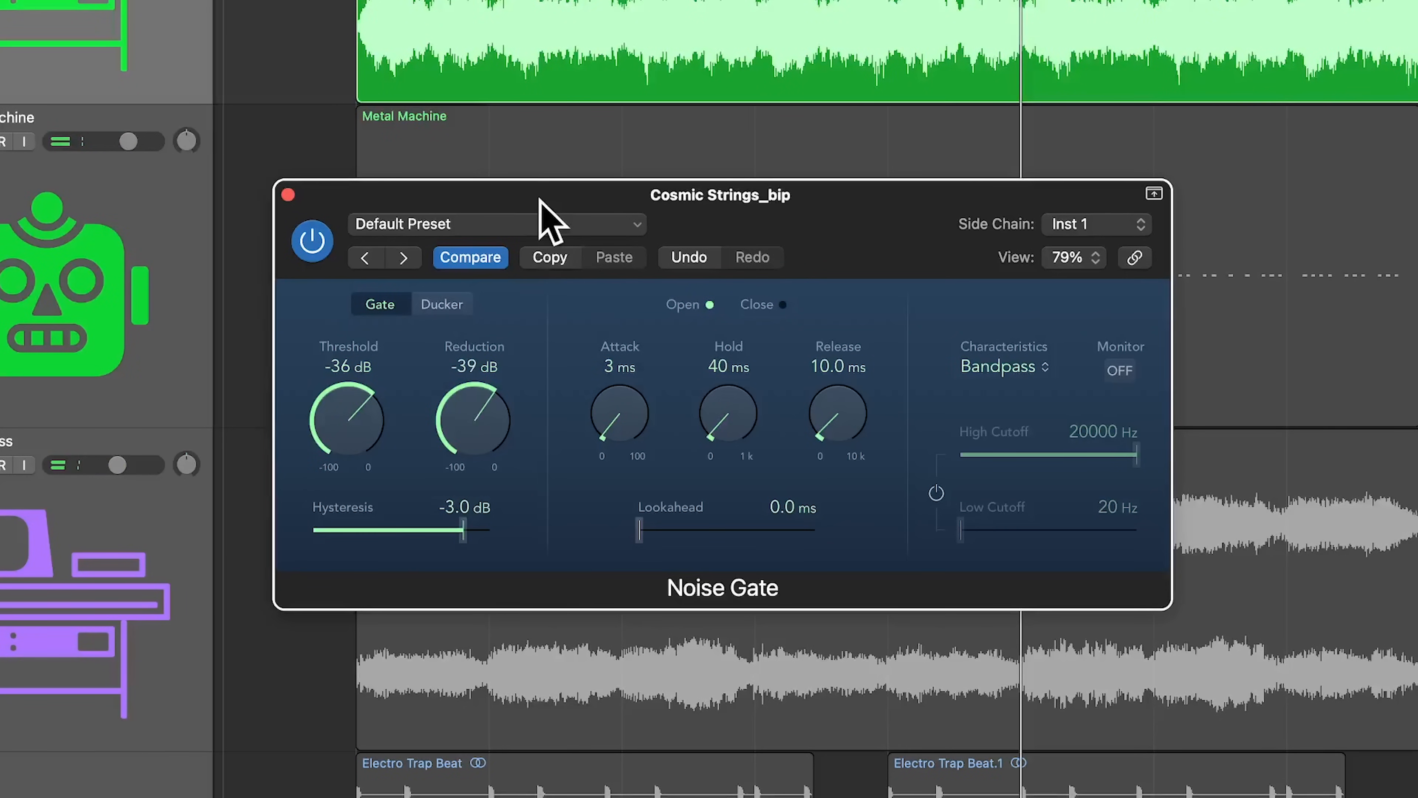
left_click_drag(463, 397, 551, 353)
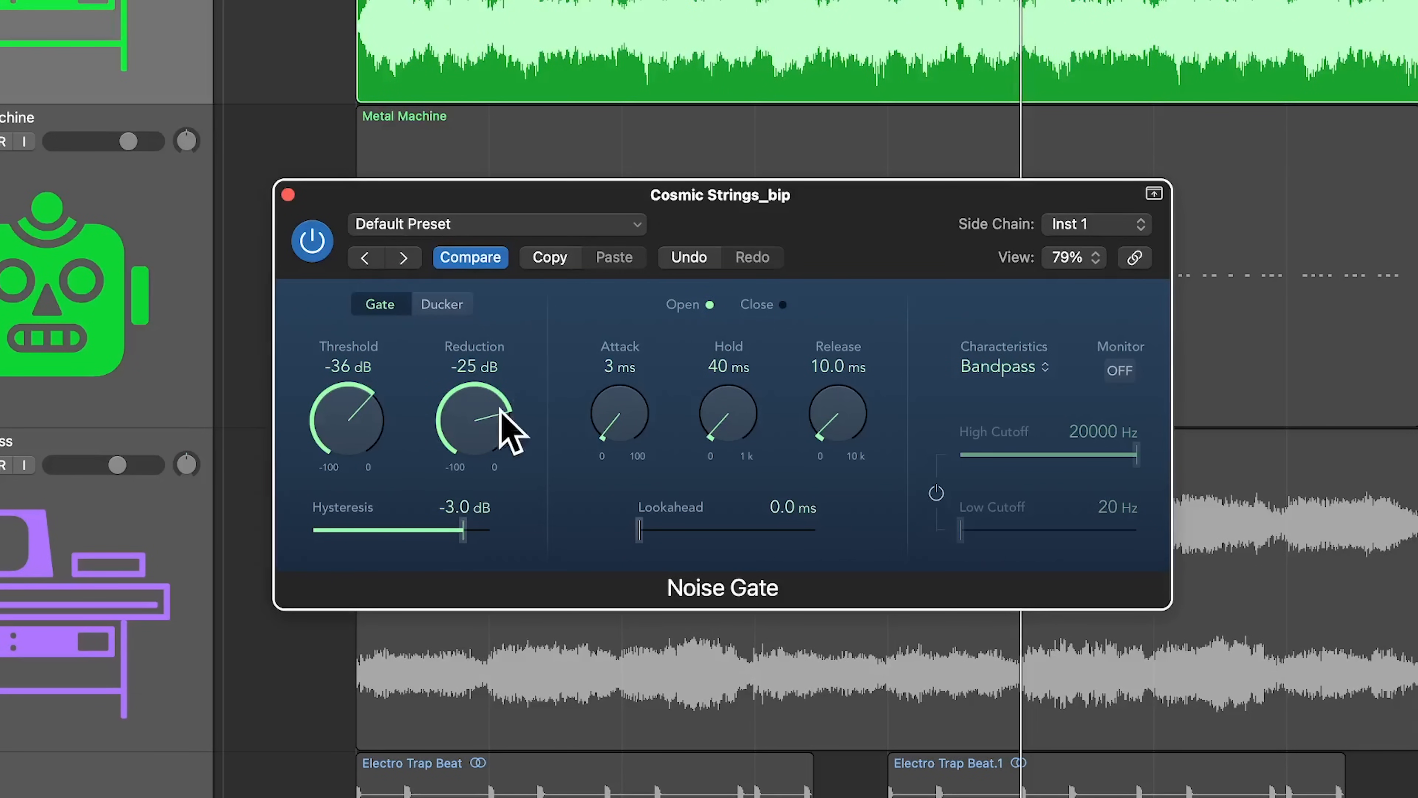
left_click_drag(475, 417, 486, 391)
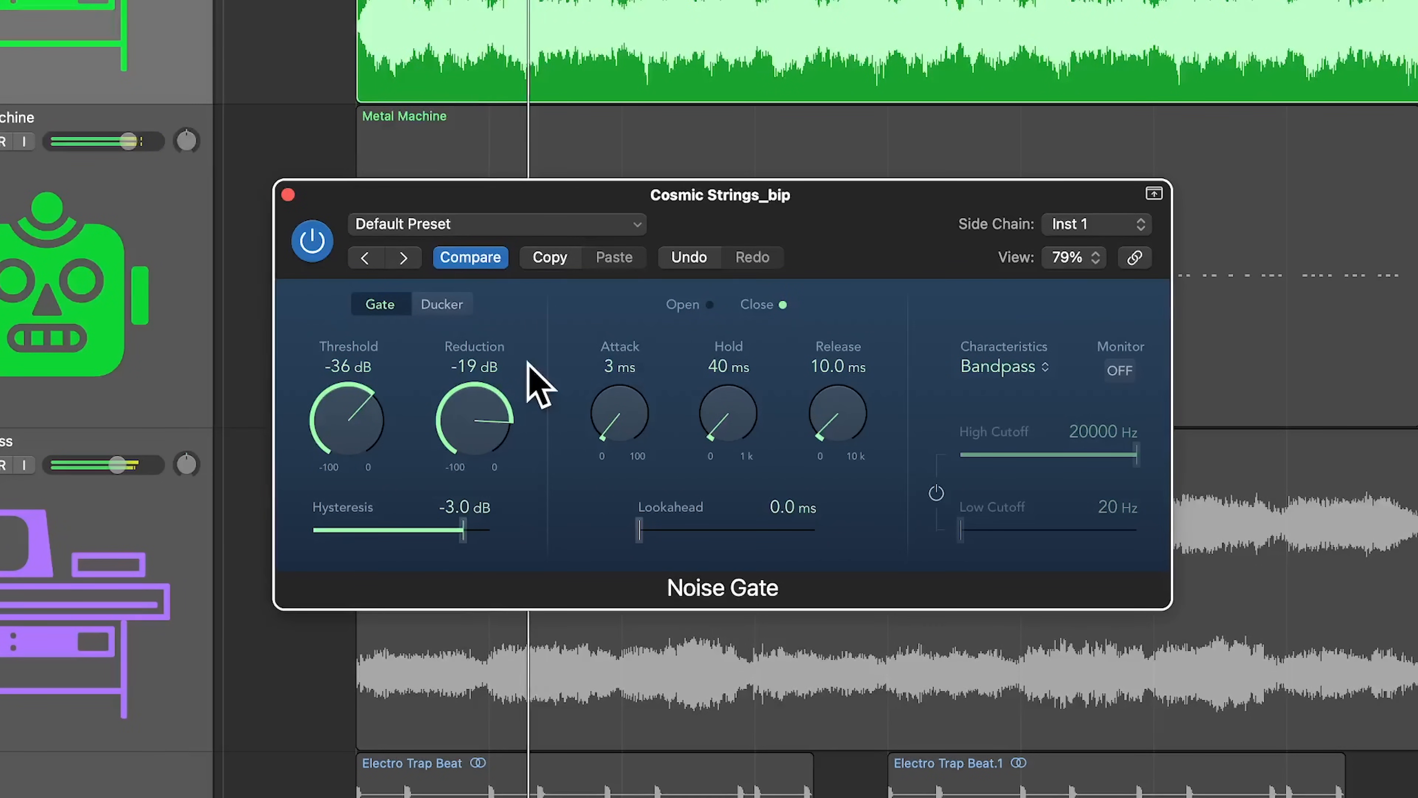
left_click_drag(513, 453, 511, 693)
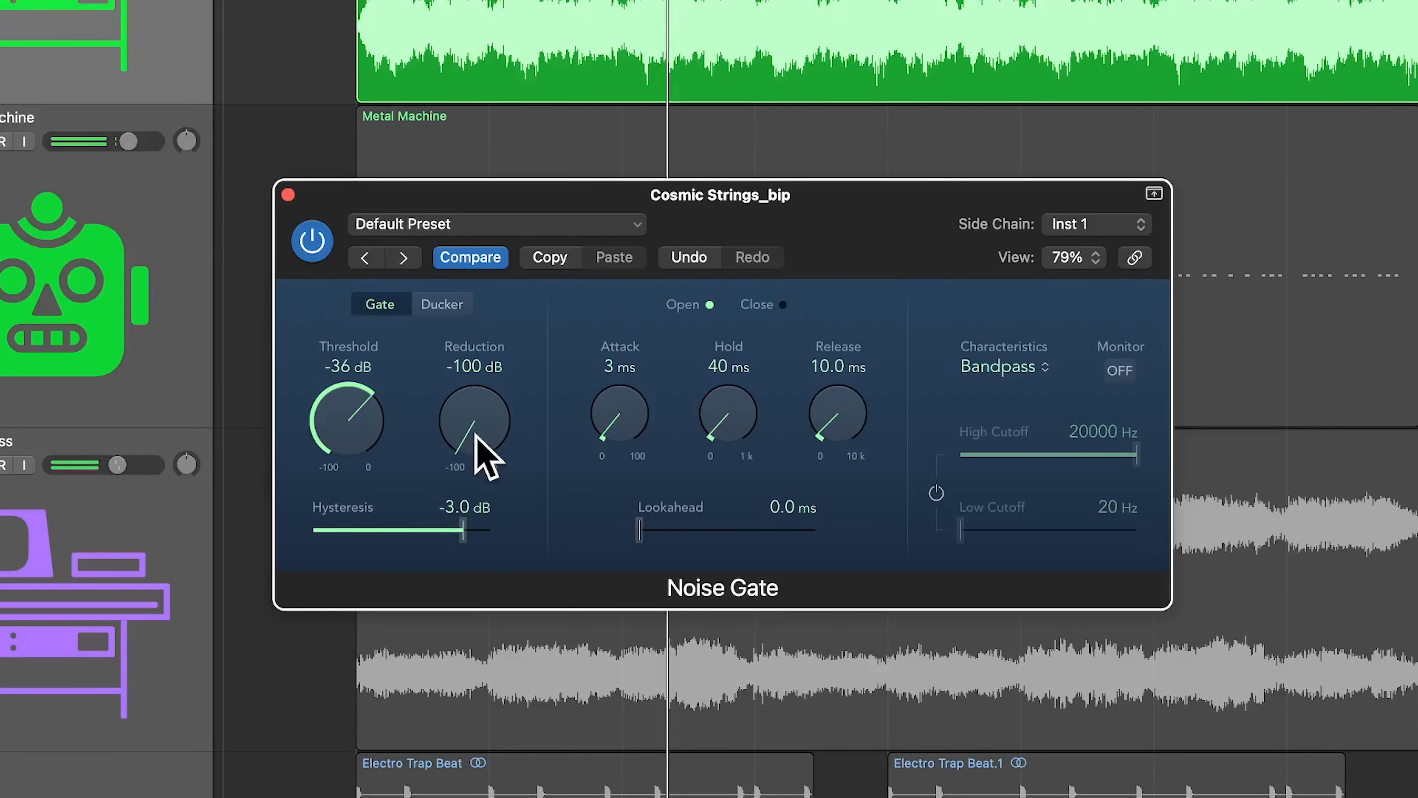
- Set the gate's threshold to -35 dB, its hold to 0 ms and its release to 67.1 ms
left_click_drag(348, 434, 345, 513)
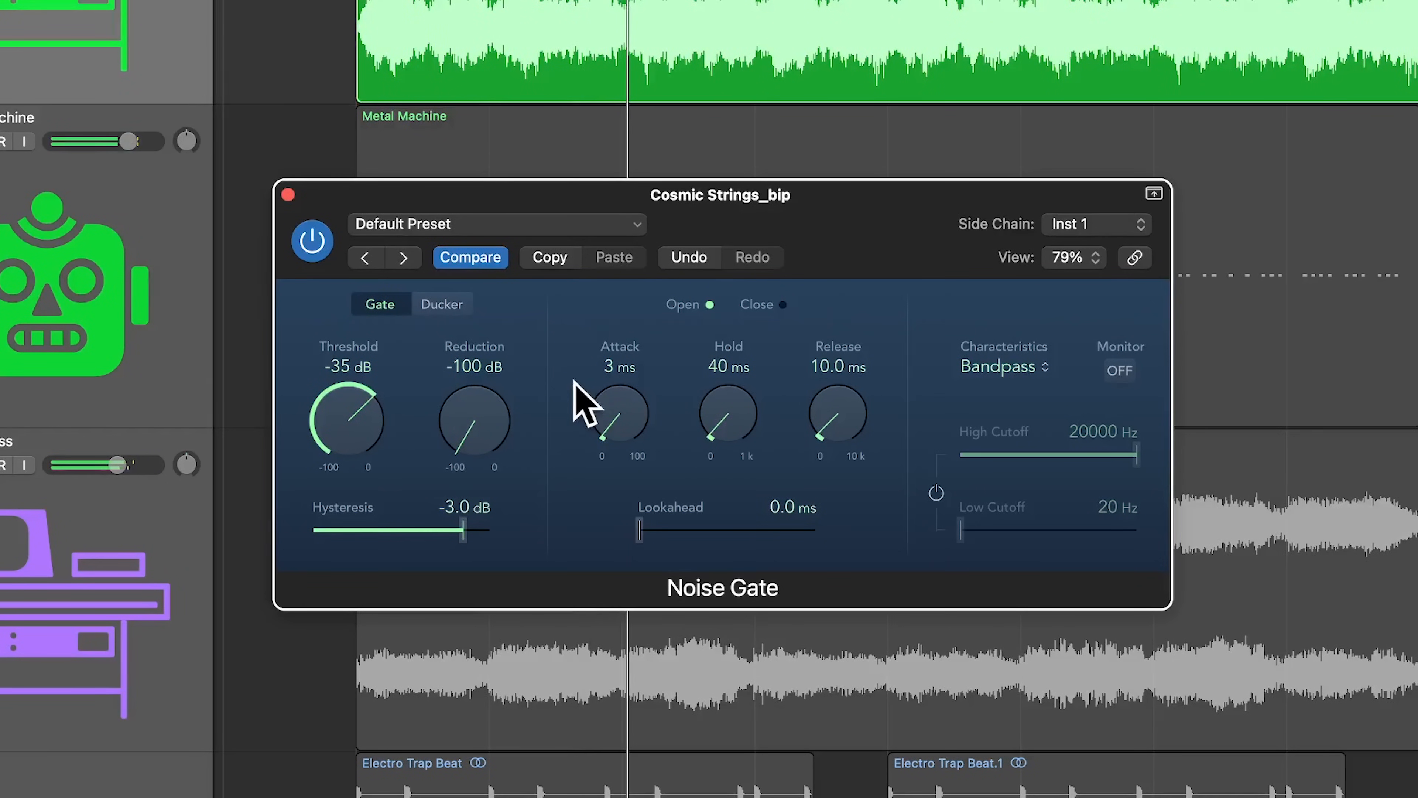
left_click_drag(726, 417, 869, 314)
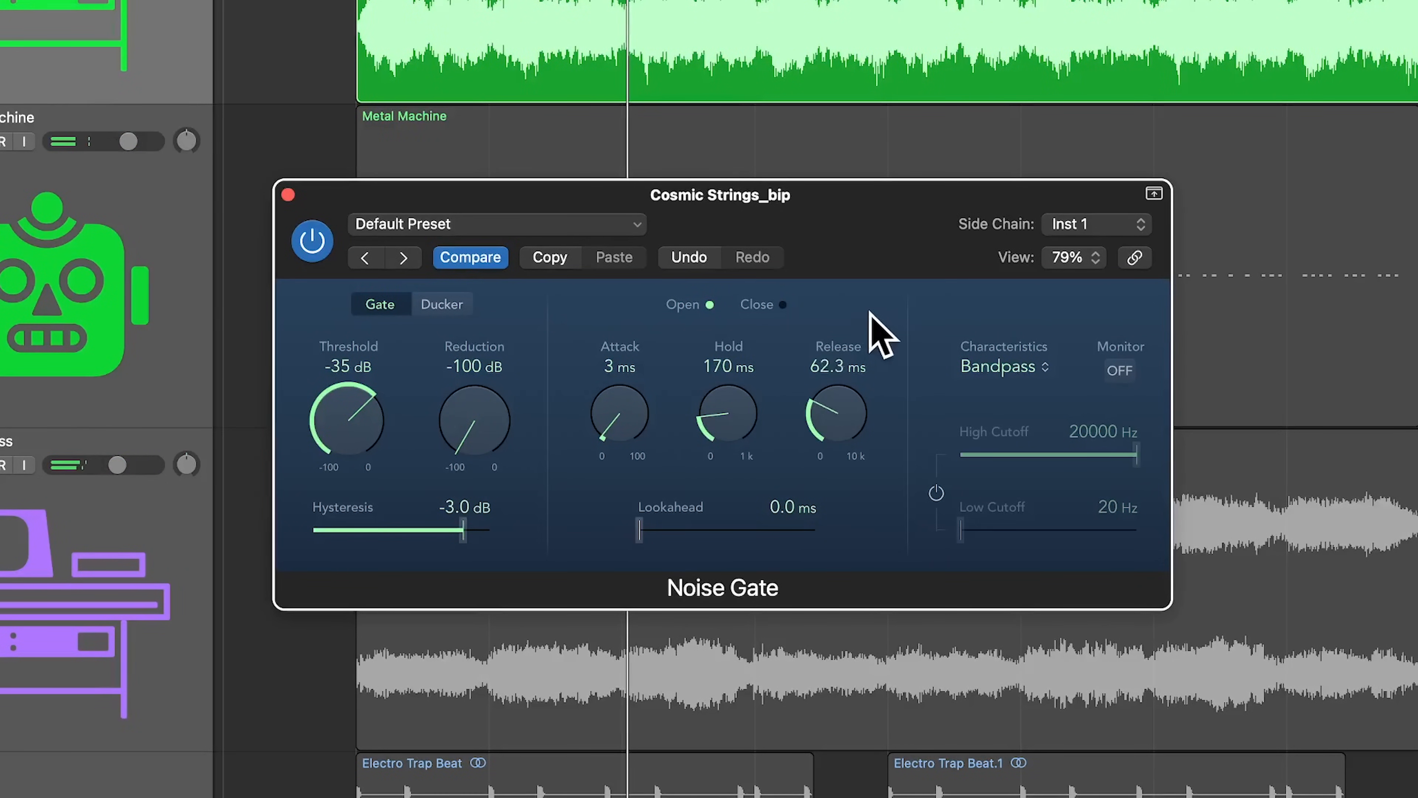
left_click_drag(722, 406, 728, 474)
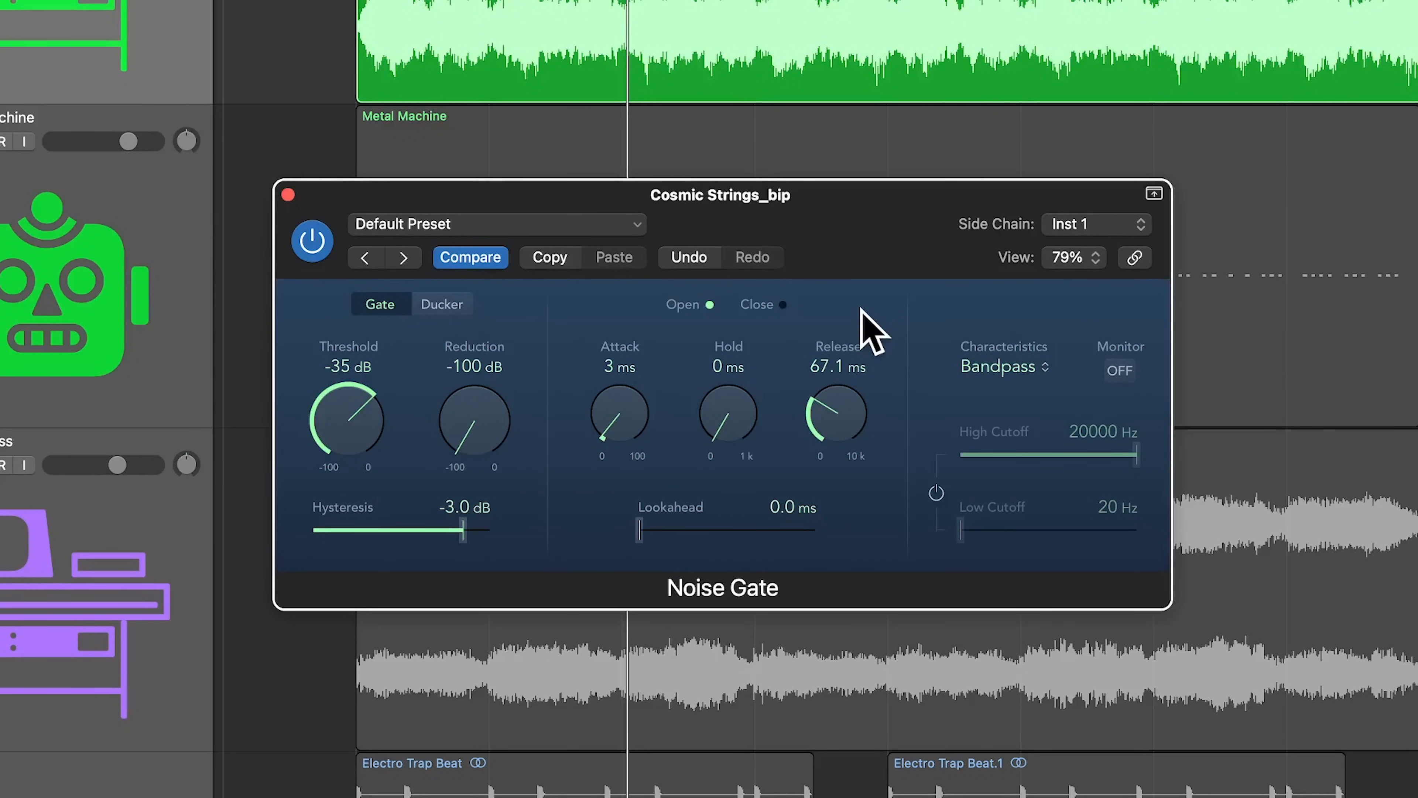
- Set the gate's release to 102.2 ms during playback, and try other hold and attack values before returning them to 0 ms and 3 ms
key("space")
left_click_drag(841, 412, 865, 393)
left_click_drag(878, 382, 858, 389)
mouse_move(747, 416)
left_mouse_down()
mouse_move(758, 366)
mouse_move(765, 437)
left_mouse_up()
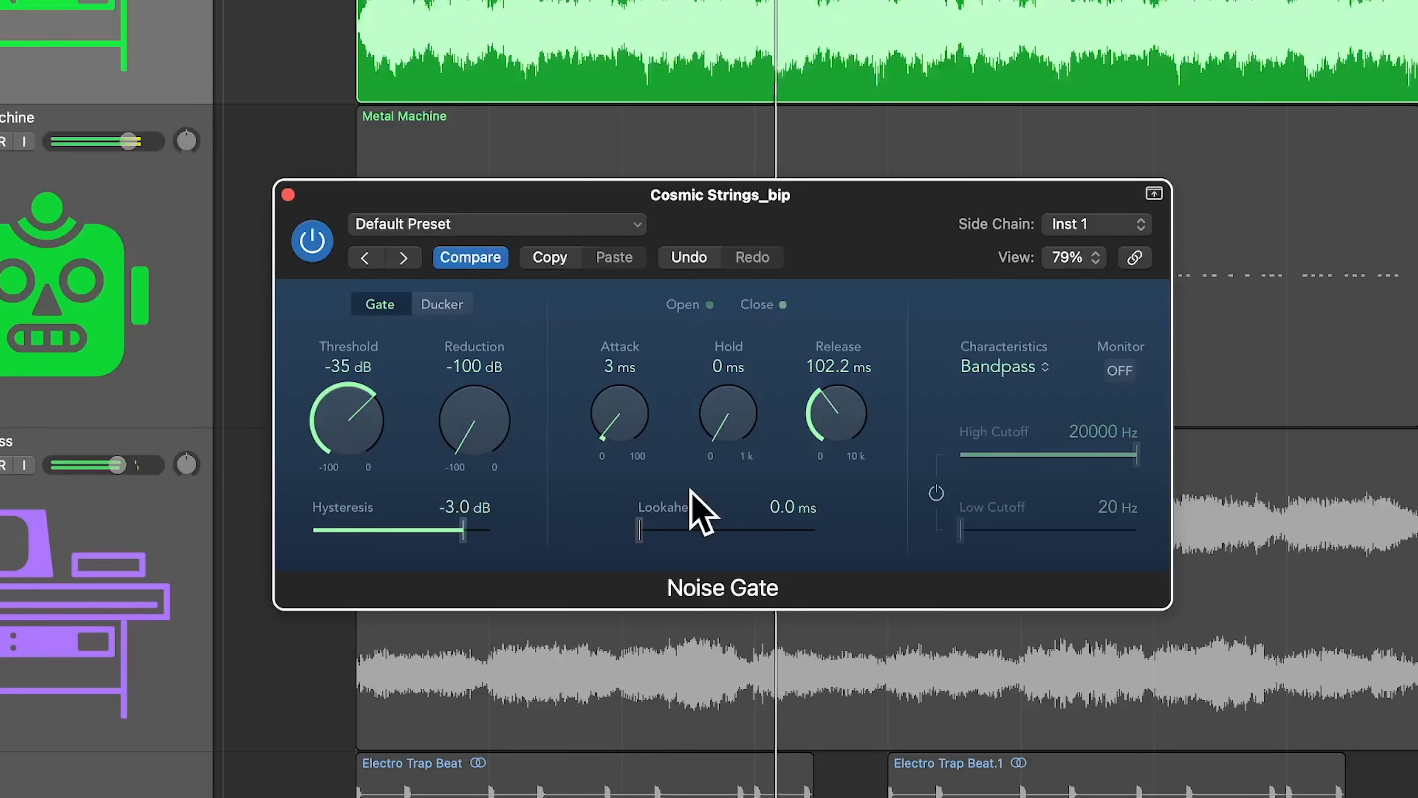
left_click_drag(642, 434, 624, 506)
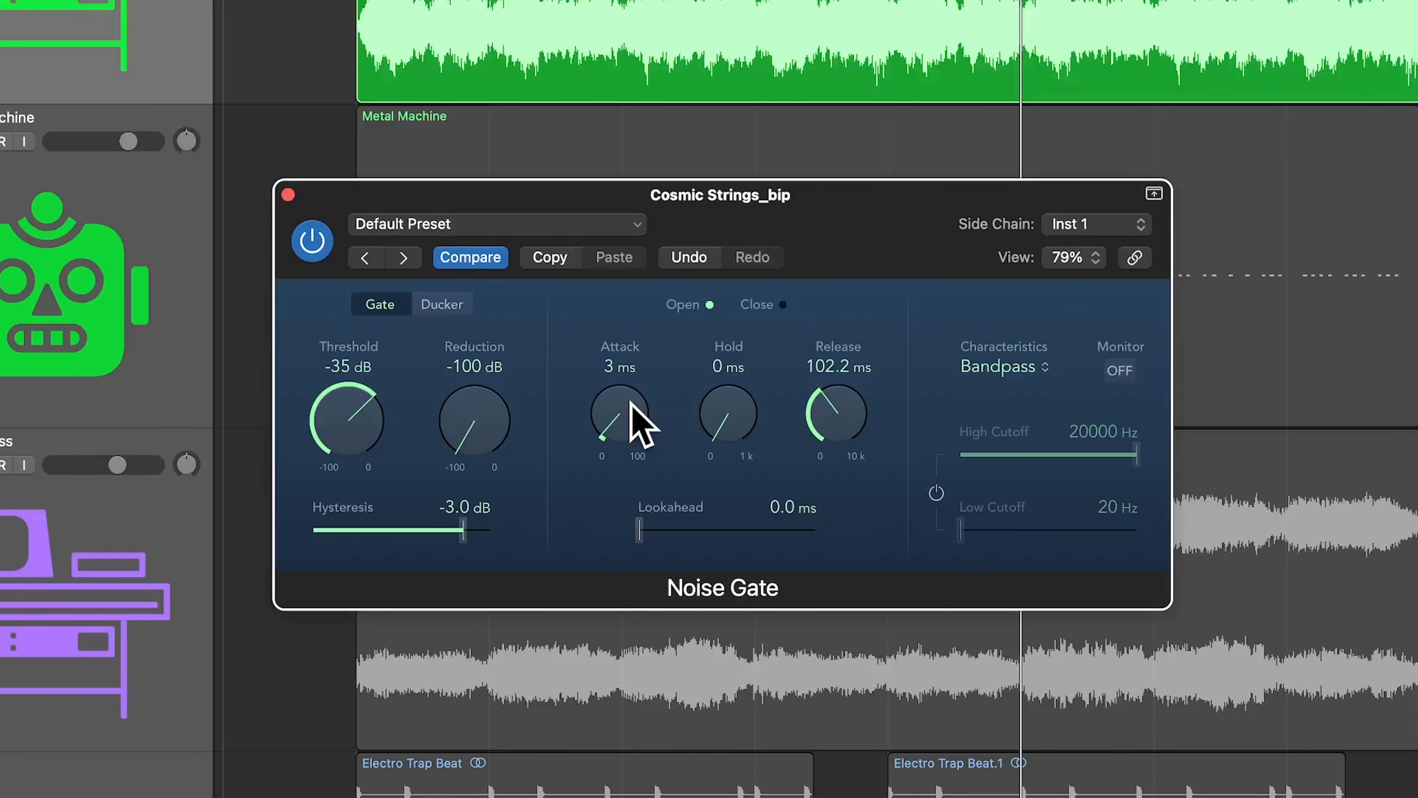
key("space")
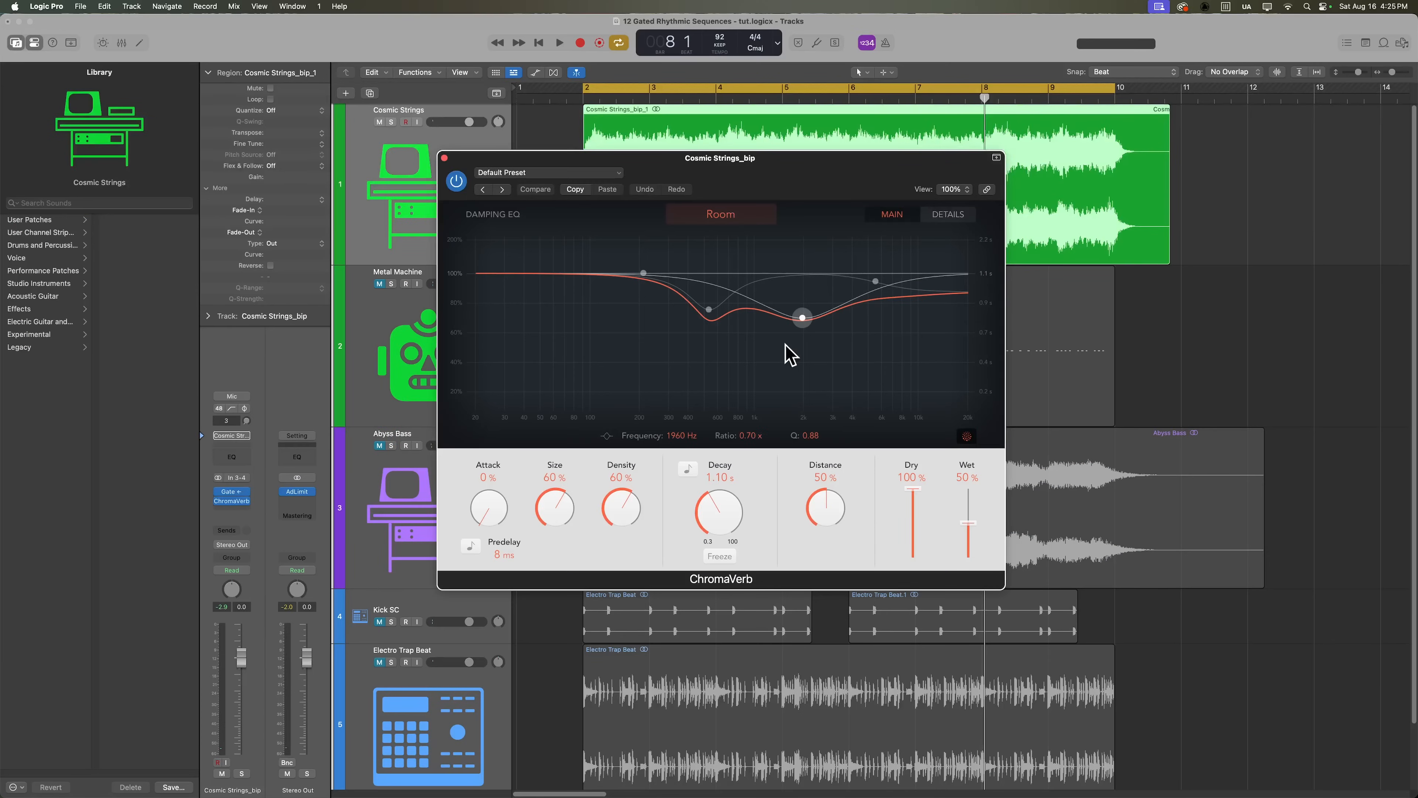
- Change the Cosmic Strings ChromaVerb room type to Synth Hall and lower its wet level to 37% during playback
key("space")
left_click(737, 215)
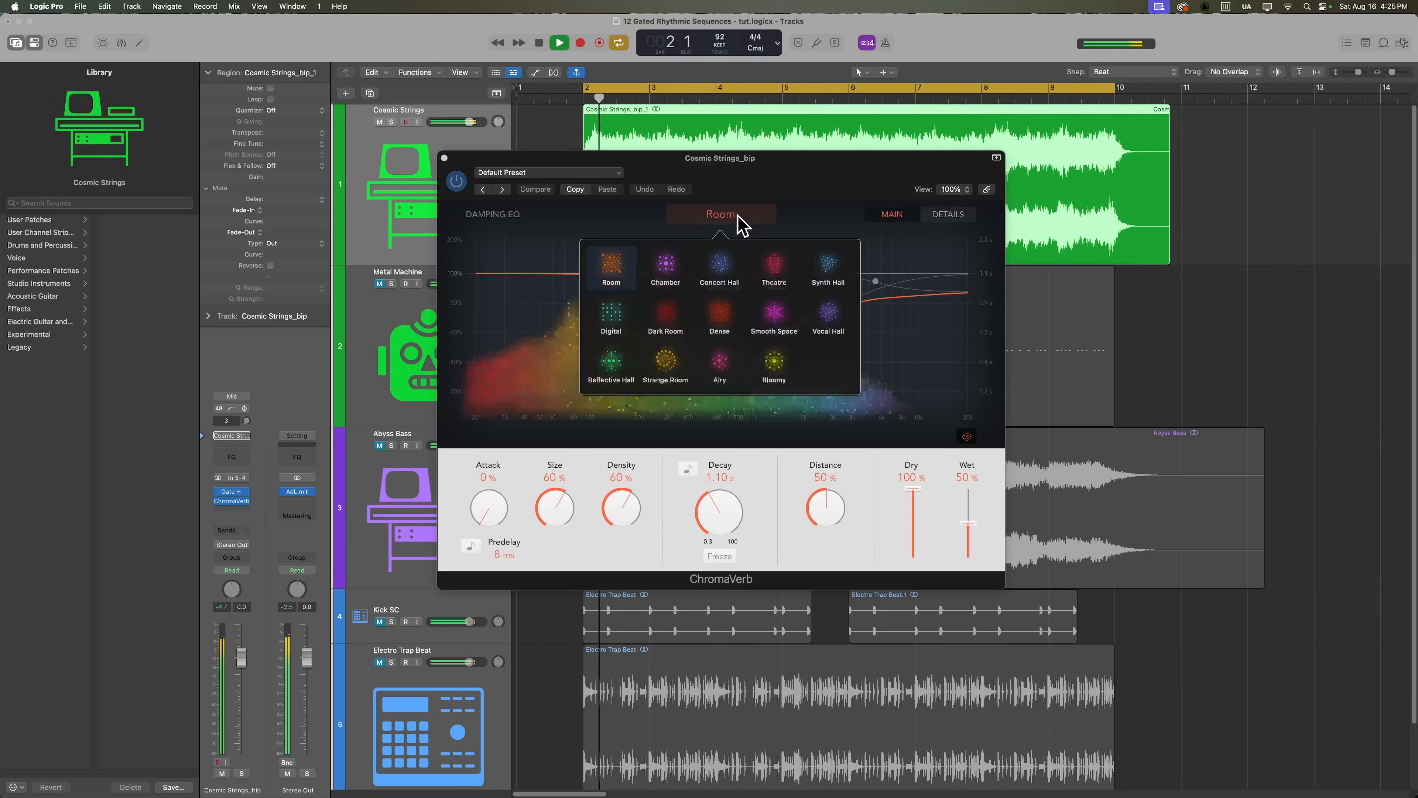
left_click(833, 273)
left_click_drag(968, 523, 977, 537)
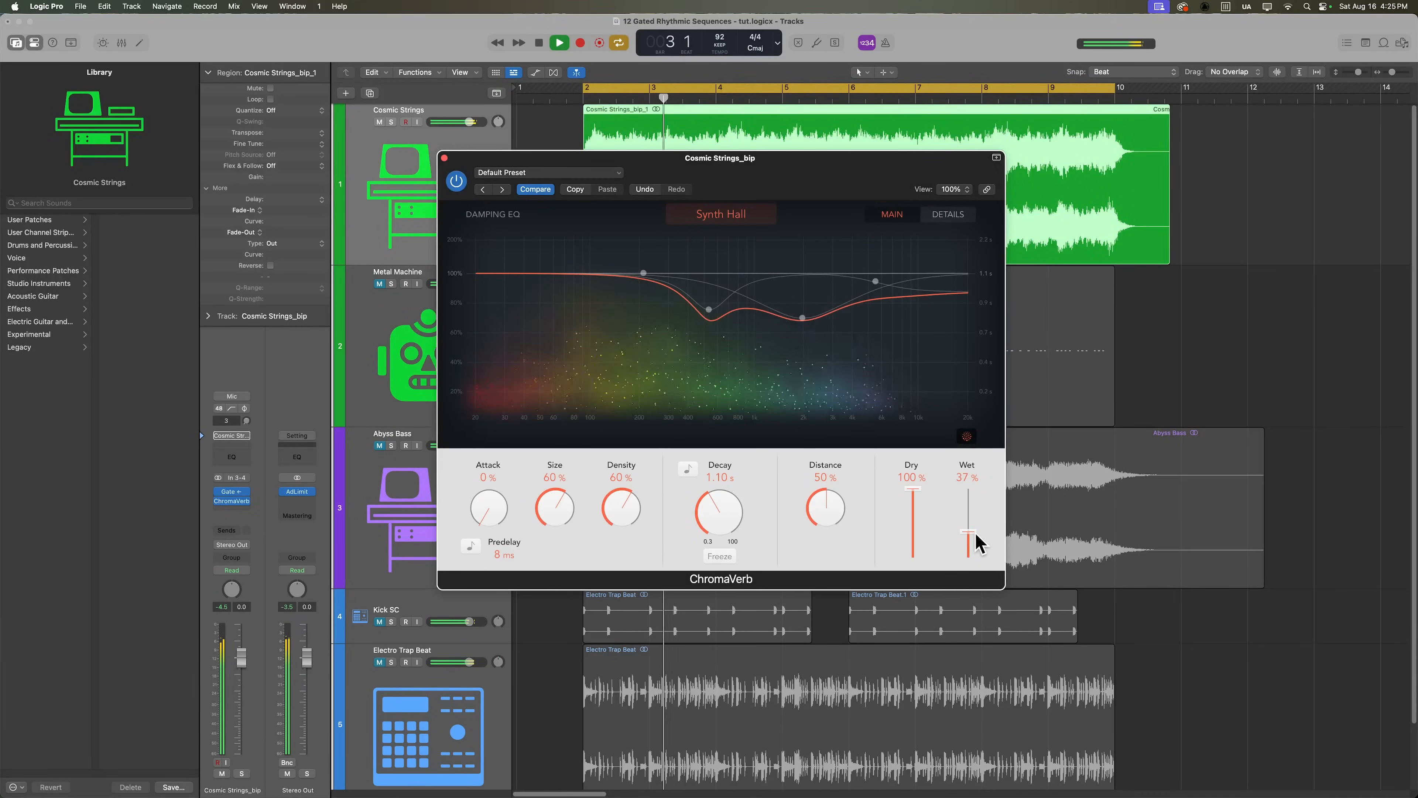
left_click(445, 158)
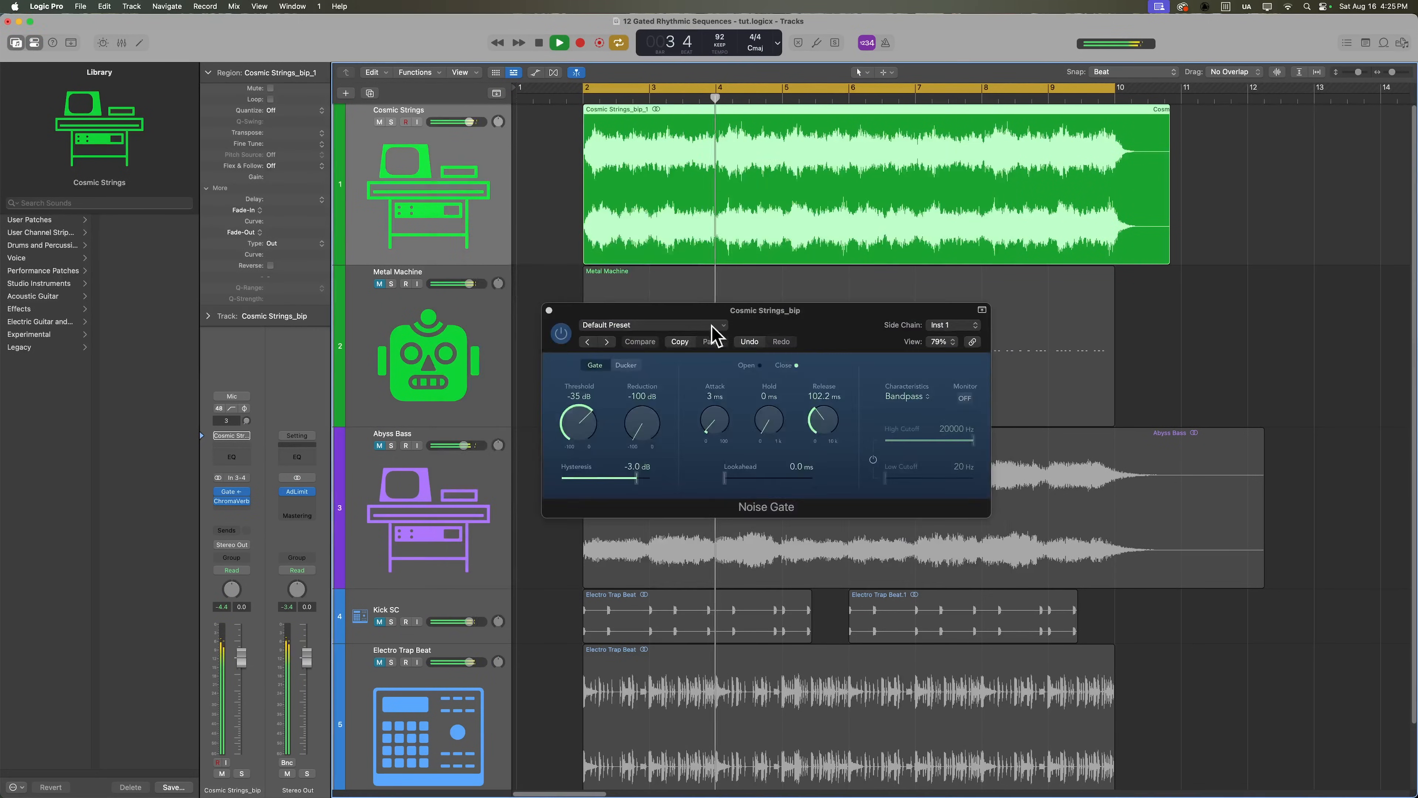
- Move the Noise Gate window aside and unmute the Metal Machine, Abyss Bass and Electro Trap Beat tracks
left_click_drag(785, 323, 909, 204)
key("space")
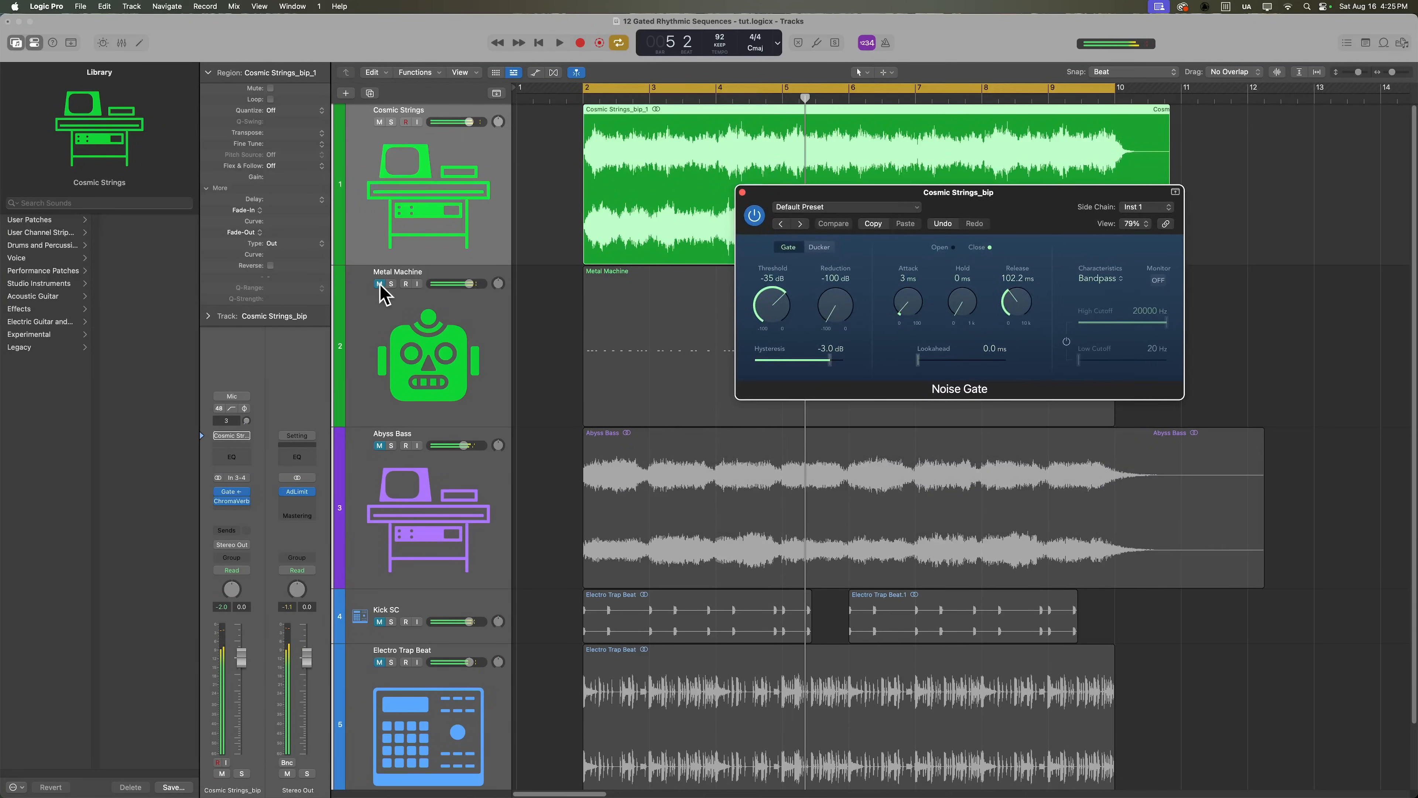
left_click_drag(380, 283, 380, 445)
key("super+Up")
key("super+Up")
key("super+Up")
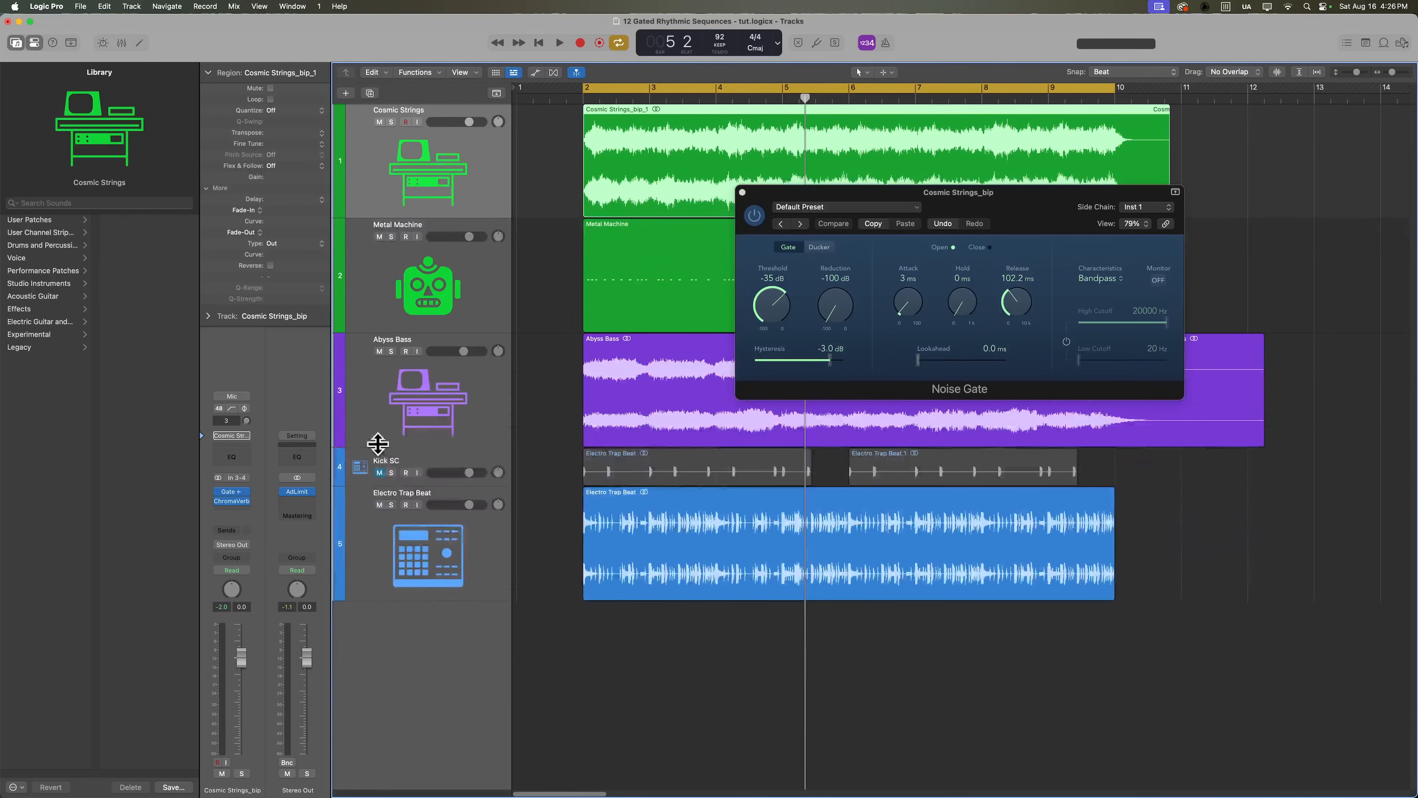
- Mute the Metal Machine trigger track and reduce its height, and audition the other unmuted tracks together
left_click(380, 237)
left_click_drag(383, 330, 377, 253)
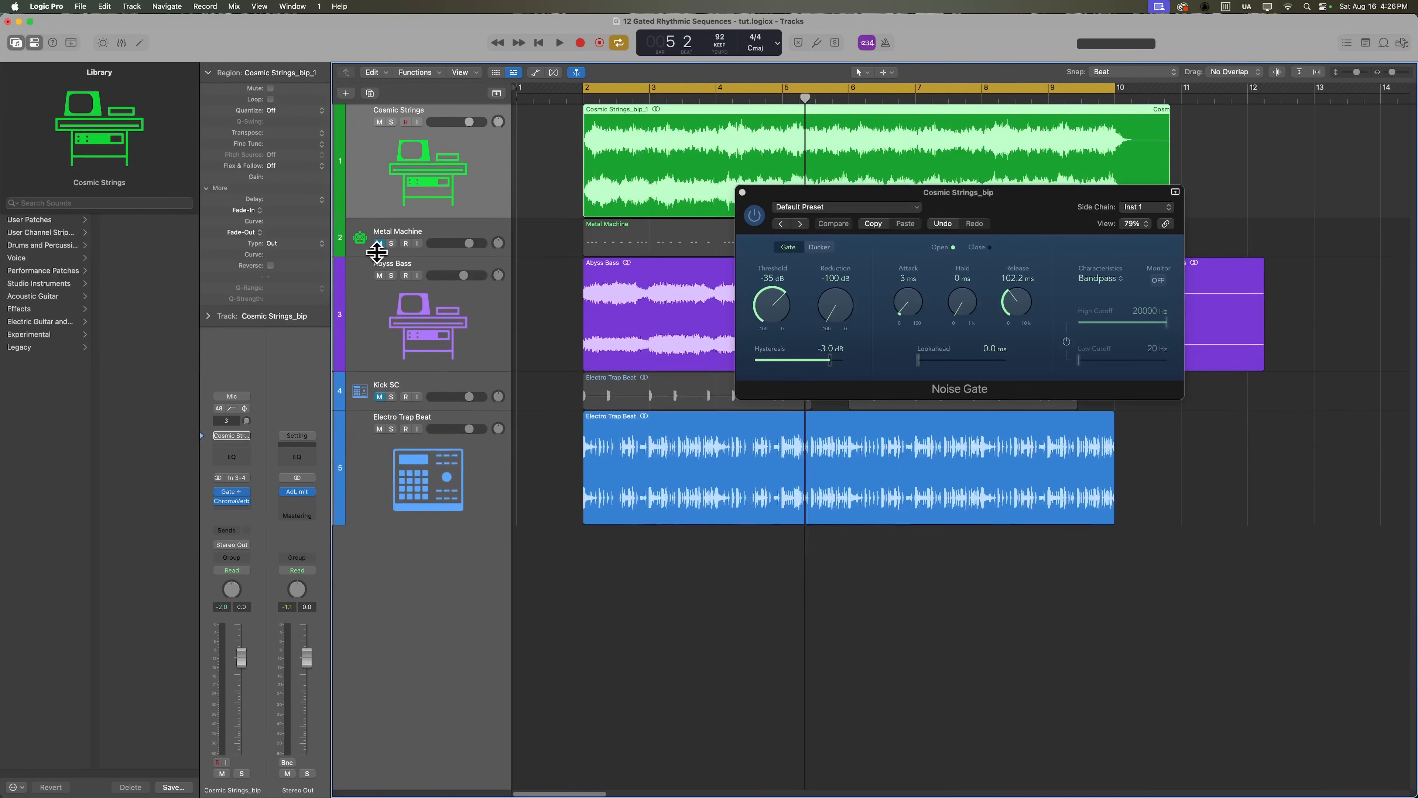
key("super+Down")
key("super+Down")
key("space")
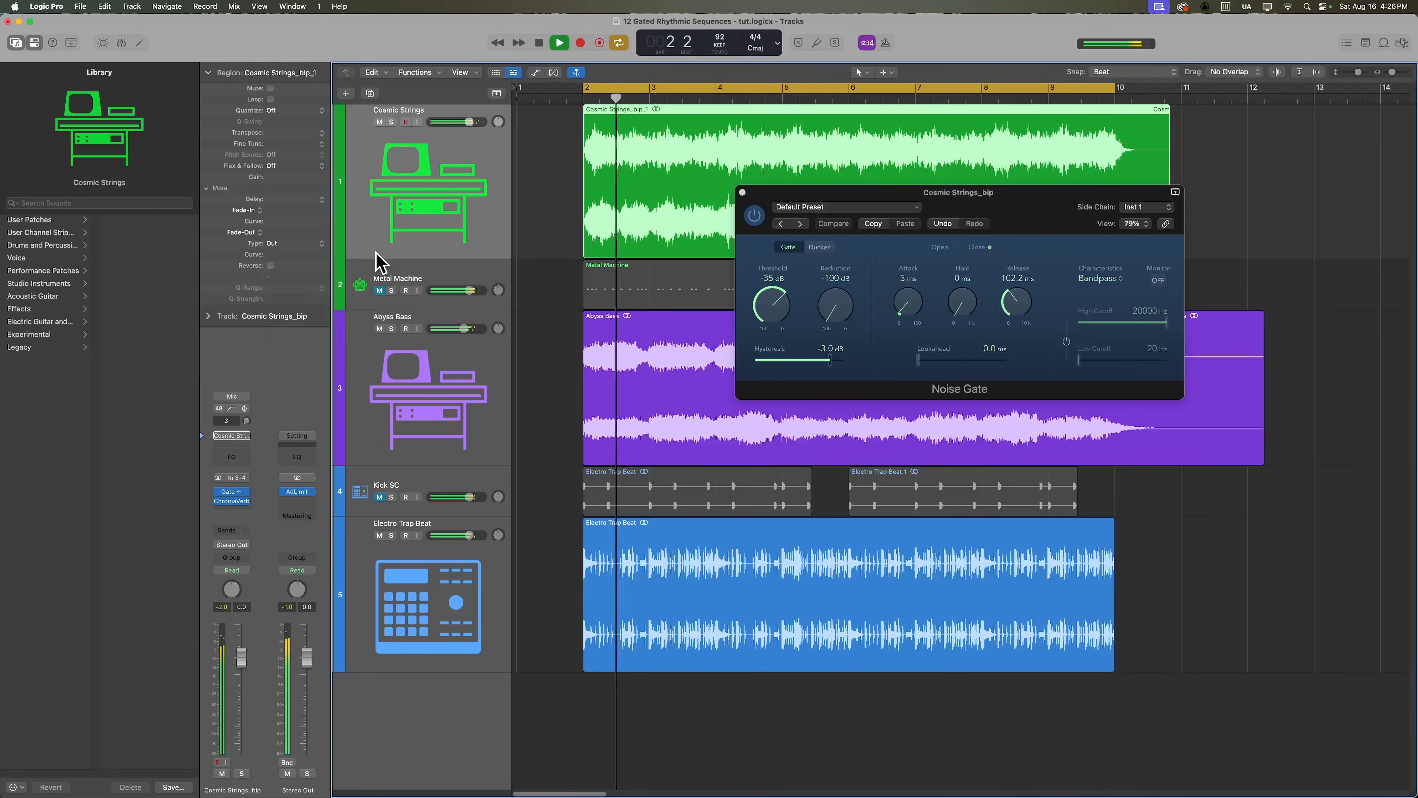
key("space")
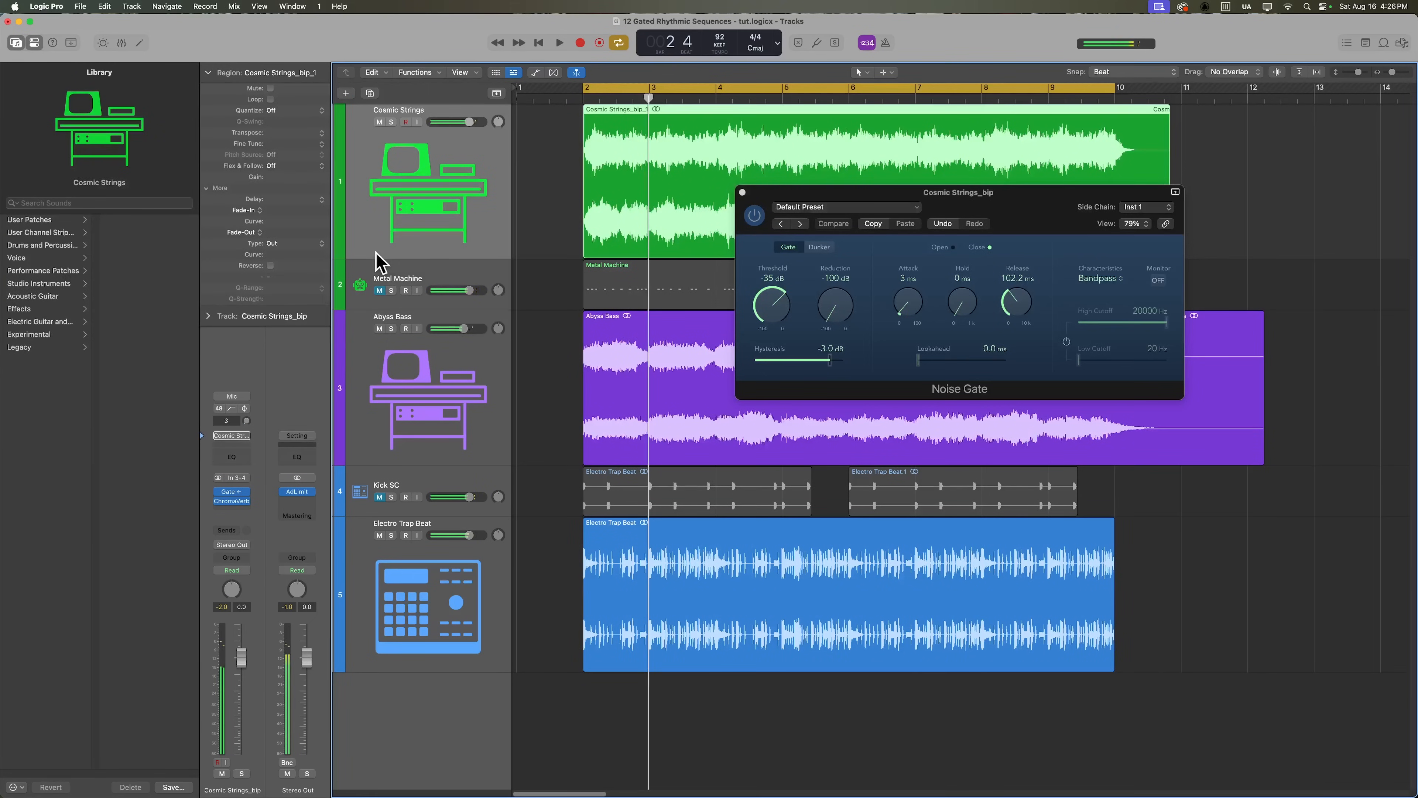